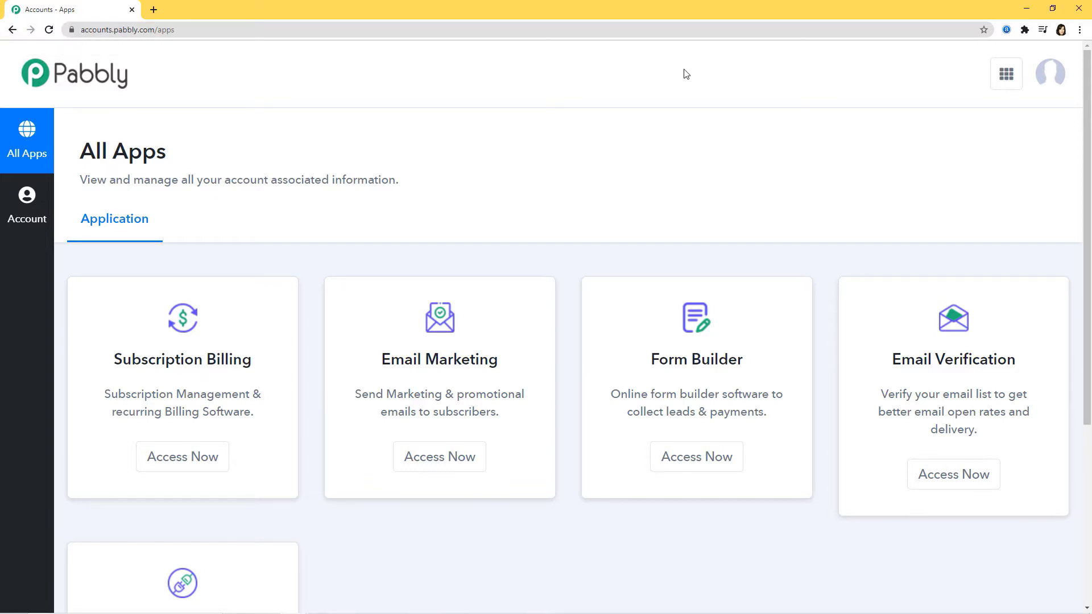
- Open Pabbly's Connect application from the list of all apps and look over its workflow dashboard
{"action": "scroll", "coordinate": [685, 80], "scroll_direction": "down", "scroll_amount": 5}
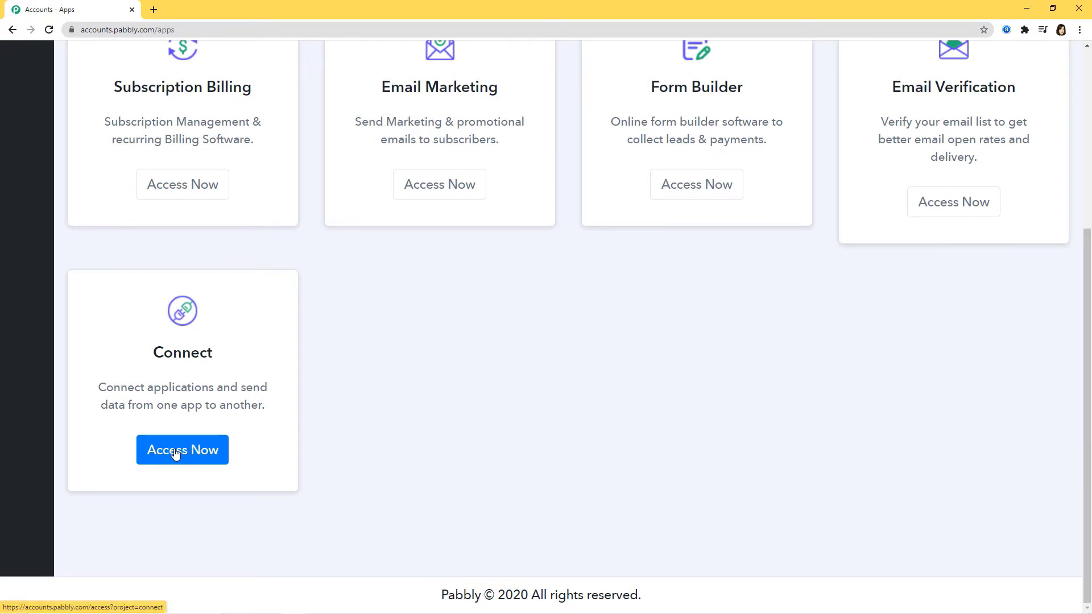
{"action": "left_click", "coordinate": [169, 451]}
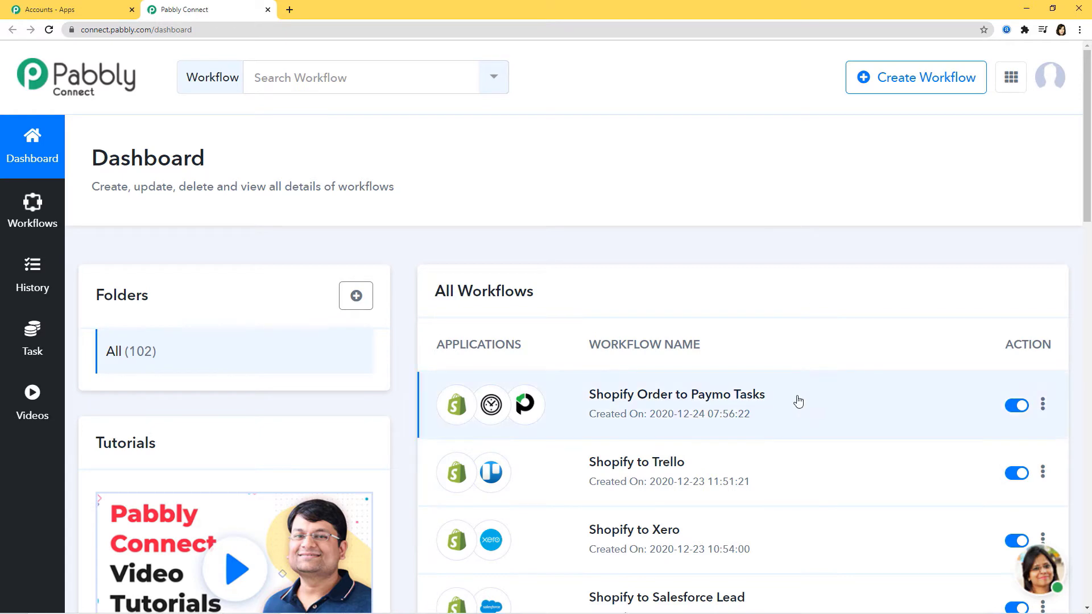
{"action": "scroll", "coordinate": [780, 419], "scroll_direction": "down", "scroll_amount": 3}
{"action": "scroll", "coordinate": [780, 419], "scroll_direction": "up", "scroll_amount": 3}
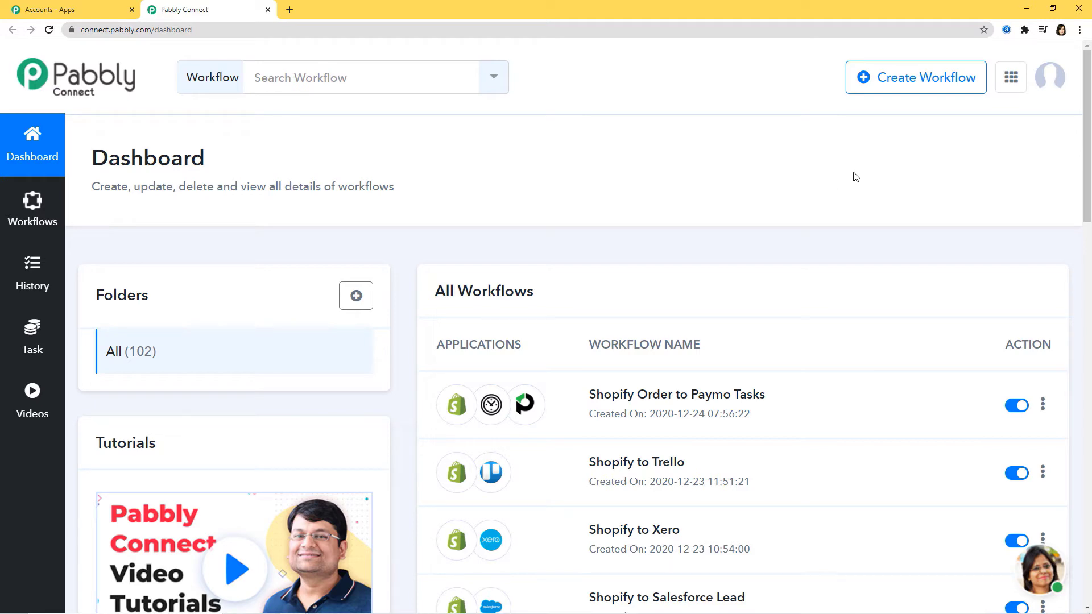
- Create a new workflow named "Mailchimp to Salesforce"
{"action": "left_click", "coordinate": [904, 83]}
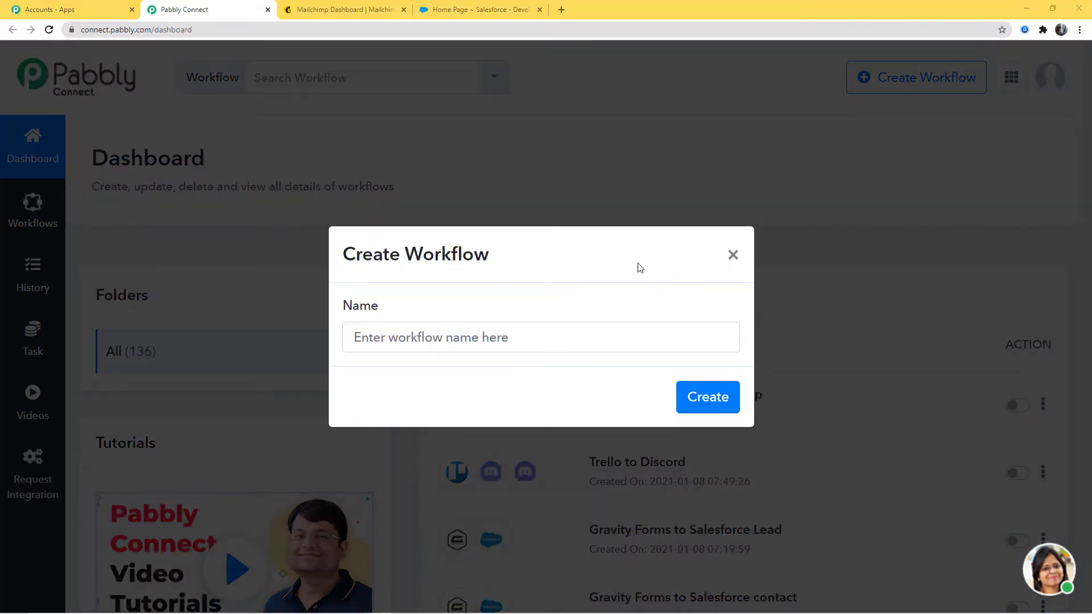
{"action": "left_click", "coordinate": [546, 345]}
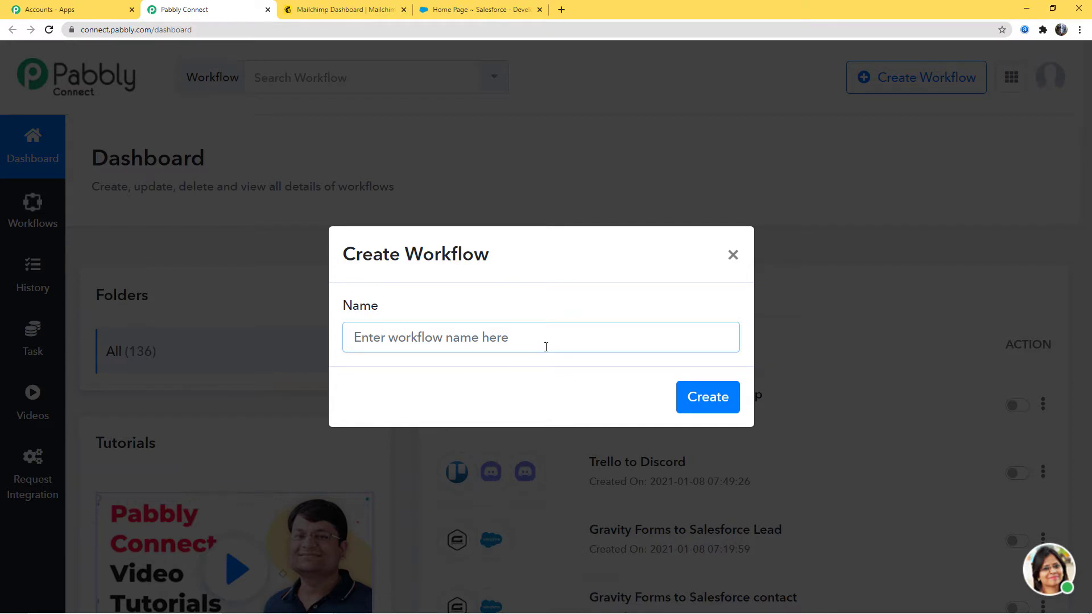
{"action": "type", "text": "Mailchi"}
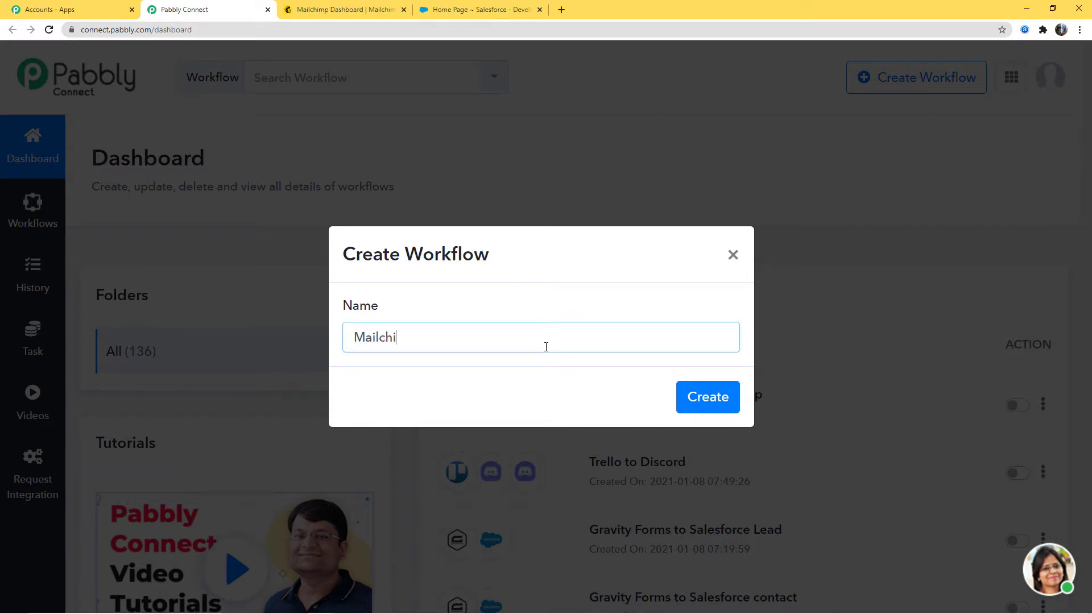
{"action": "type", "text": "mp to Salesforce"}
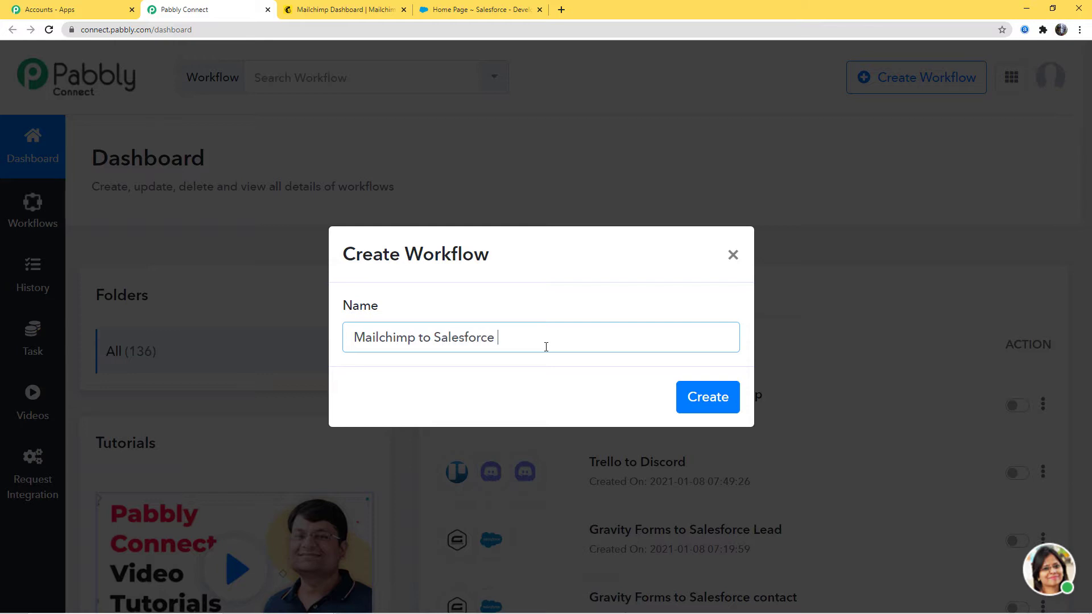
{"action": "key", "text": "Return"}
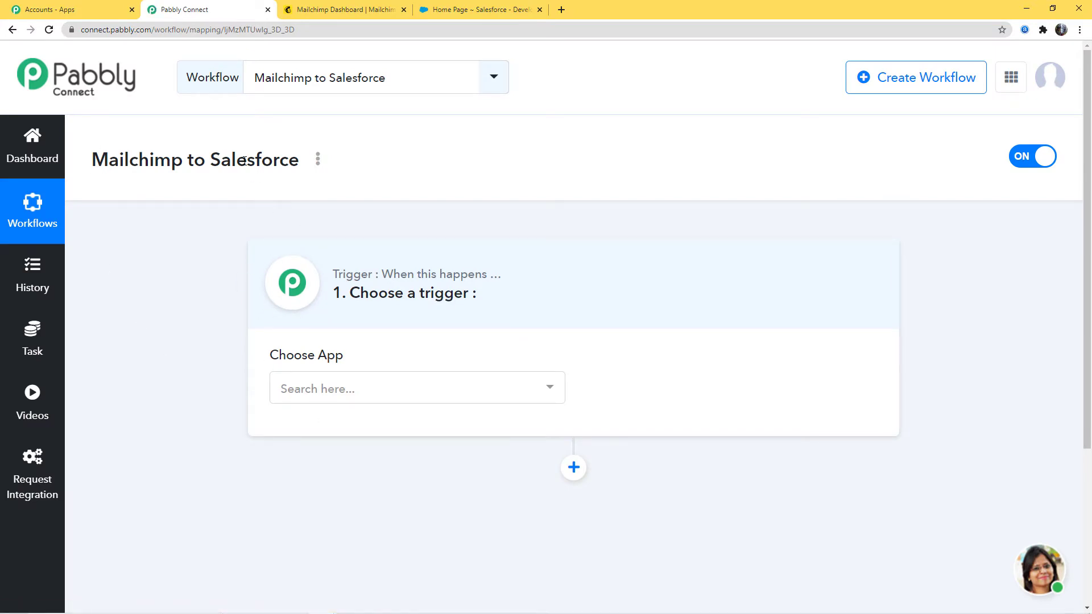
- Set the workflow trigger to the MailChimp app with New Subscriber as the trigger event
{"action": "left_click", "coordinate": [374, 389]}
{"action": "type", "text": "mai"}
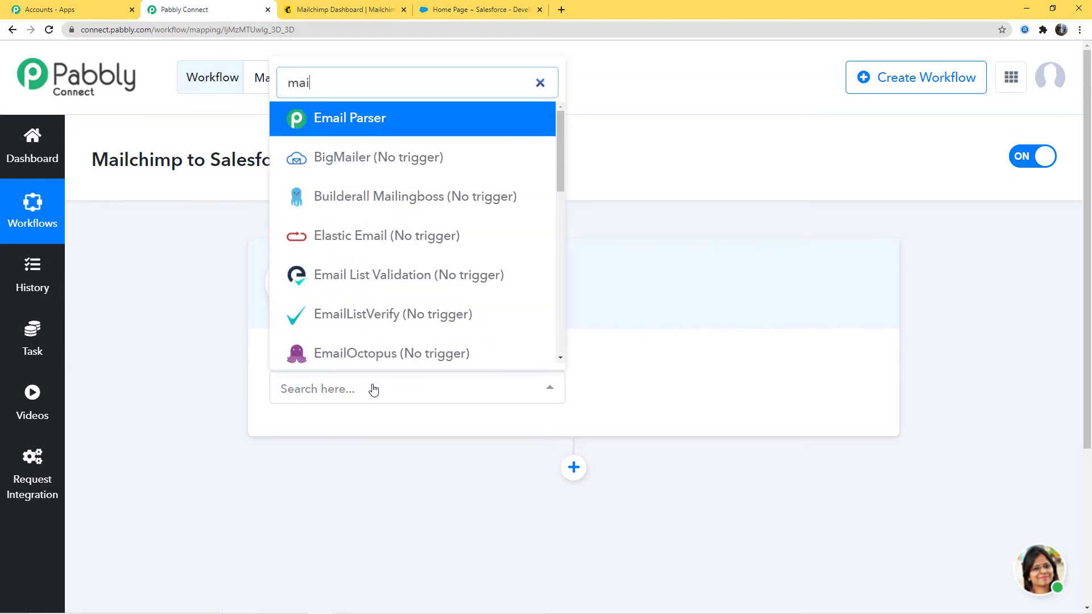
{"action": "type", "text": "lch"}
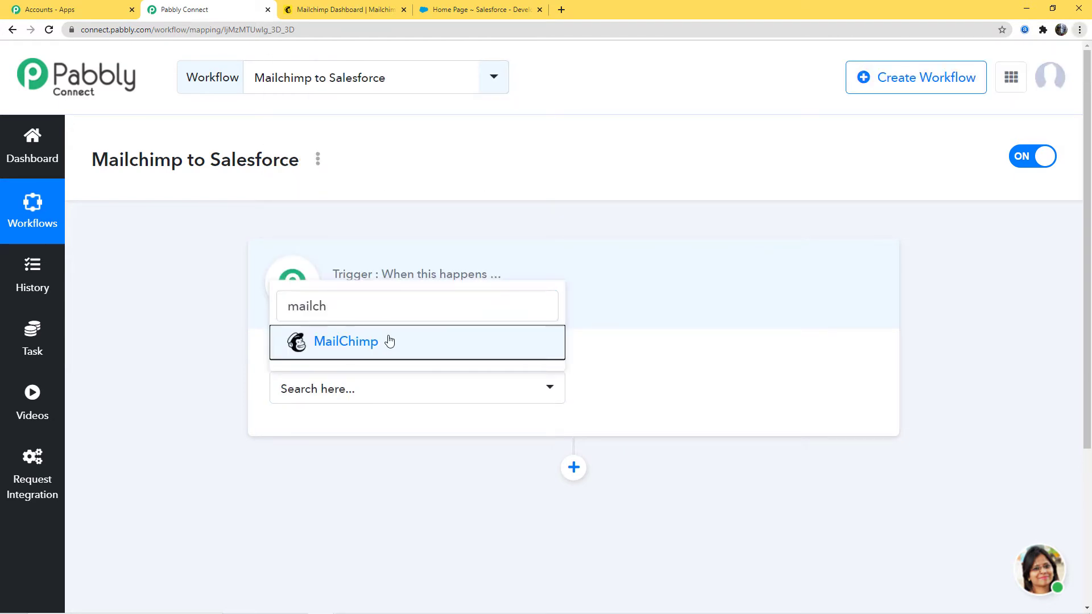
{"action": "left_click", "coordinate": [388, 341]}
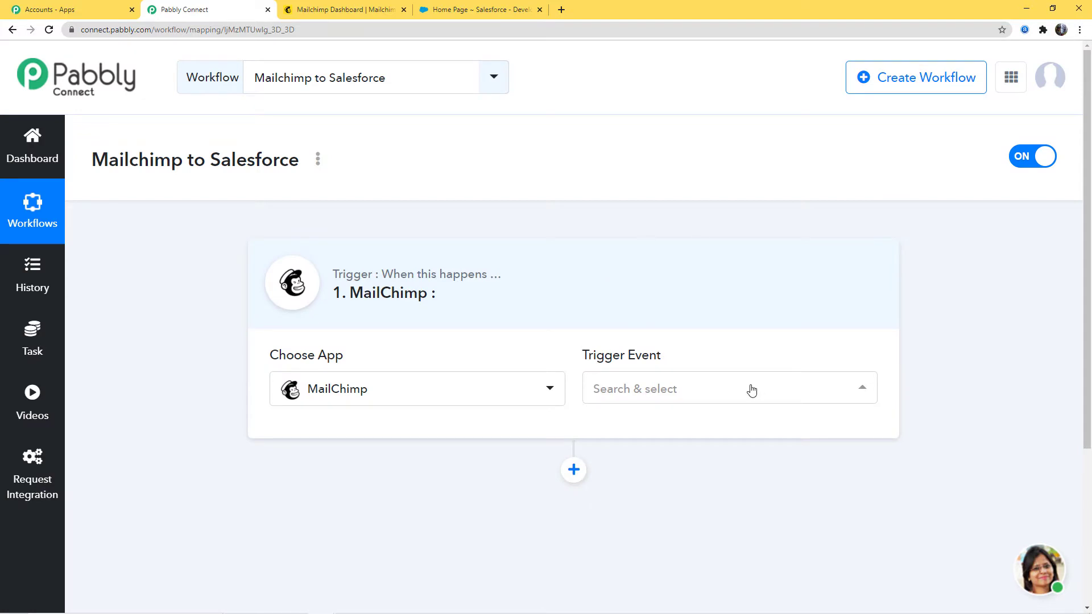
{"action": "left_click", "coordinate": [751, 389]}
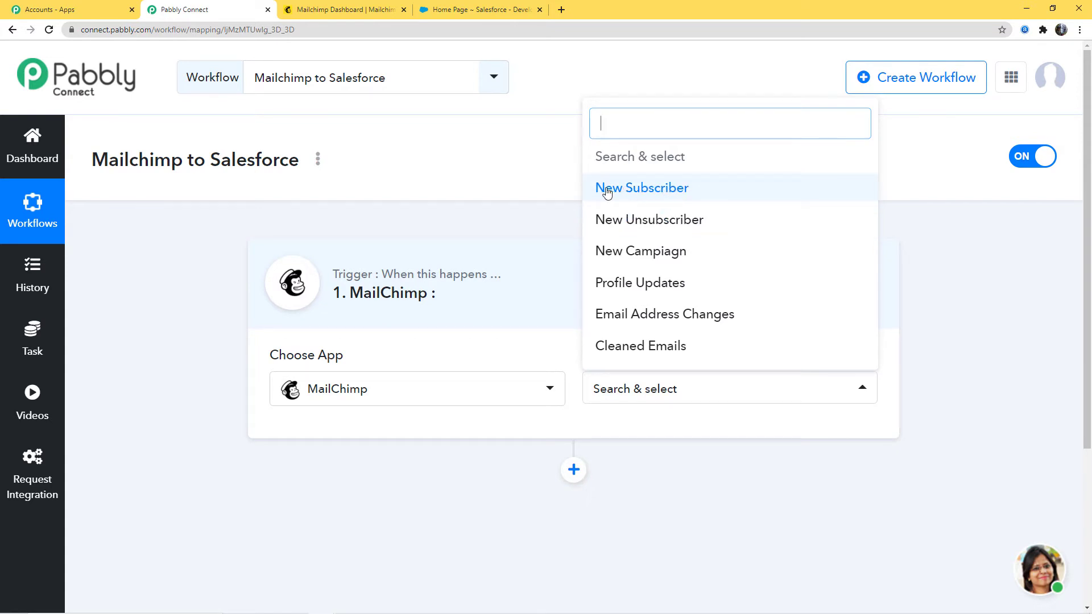
{"action": "left_click", "coordinate": [672, 189]}
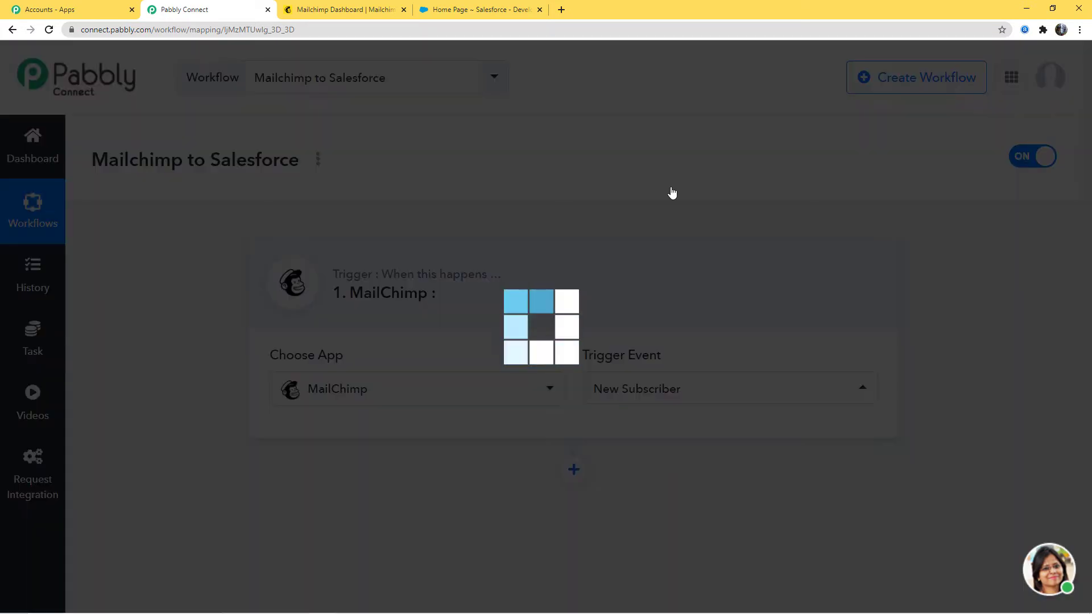
- Examine the MailChimp trigger's chosen app, trigger event and webhook URL
{"action": "scroll", "coordinate": [711, 286], "scroll_direction": "down", "scroll_amount": 1}
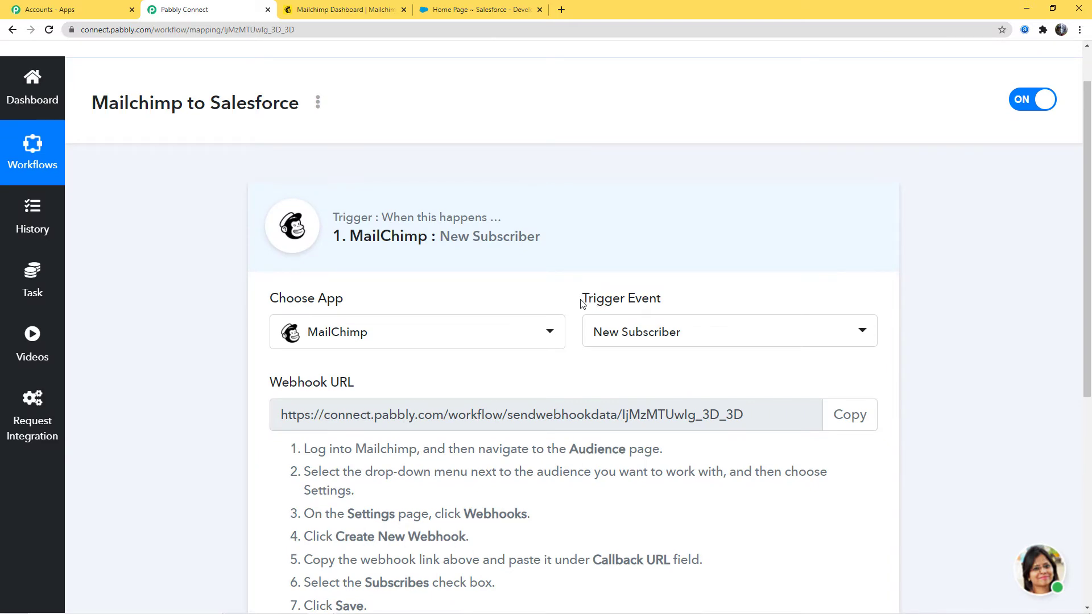
{"action": "left_click_drag", "start_coordinate": [581, 298], "coordinate": [666, 299]}
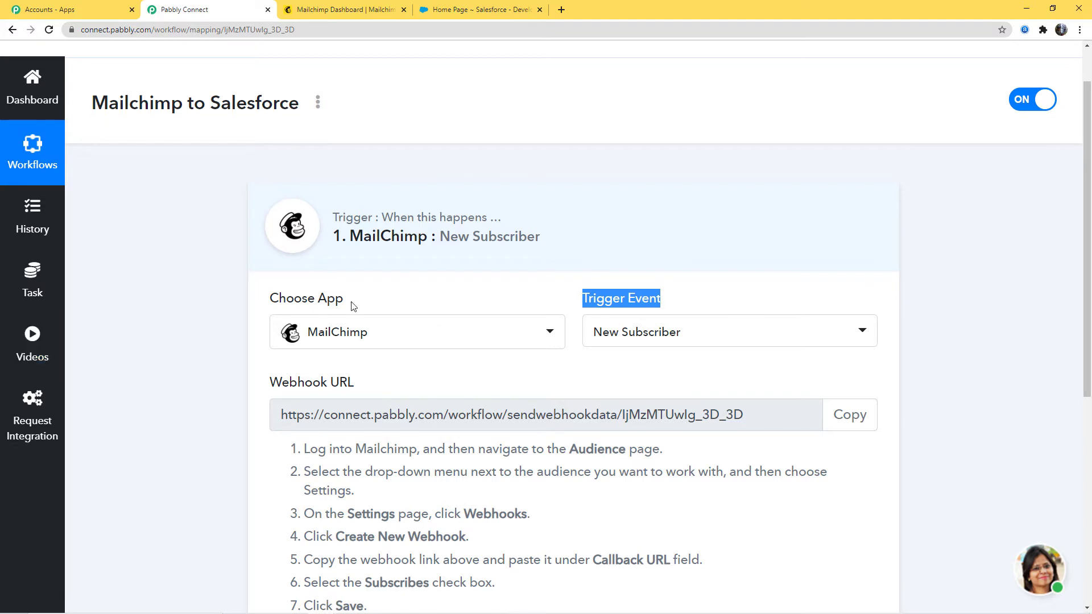
{"action": "left_click", "coordinate": [681, 293]}
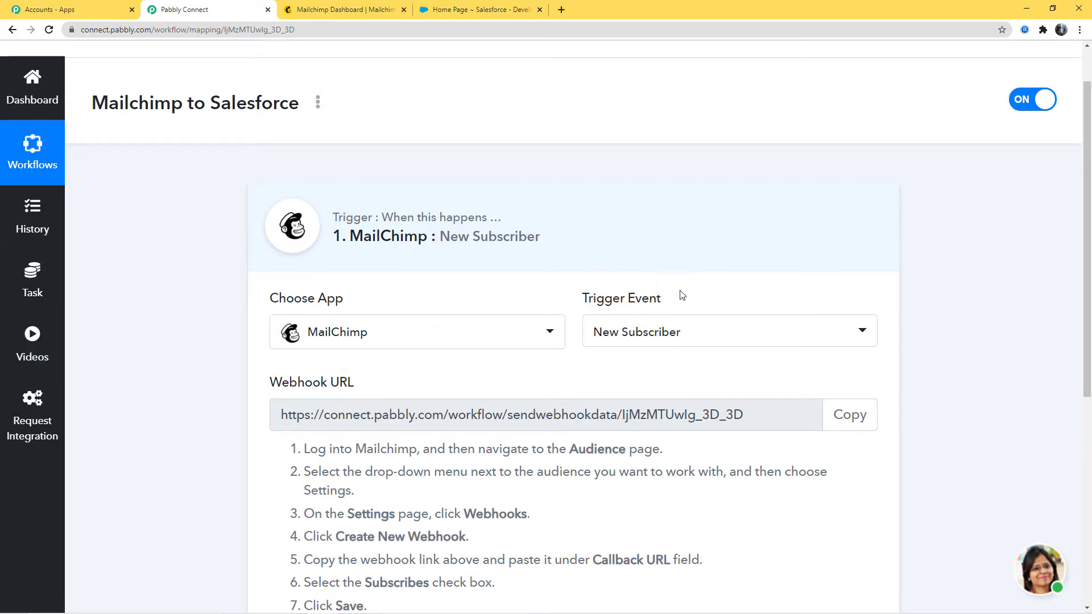
{"action": "scroll", "coordinate": [328, 291], "scroll_direction": "down", "scroll_amount": 2}
{"action": "left_click_drag", "start_coordinate": [265, 273], "coordinate": [356, 272]}
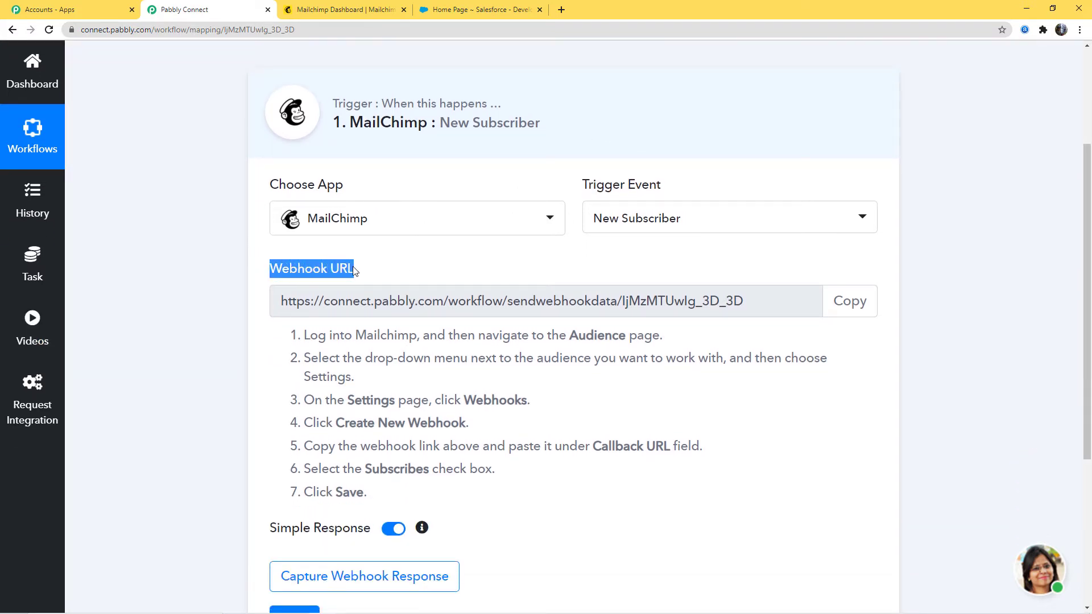
{"action": "left_click", "coordinate": [390, 259]}
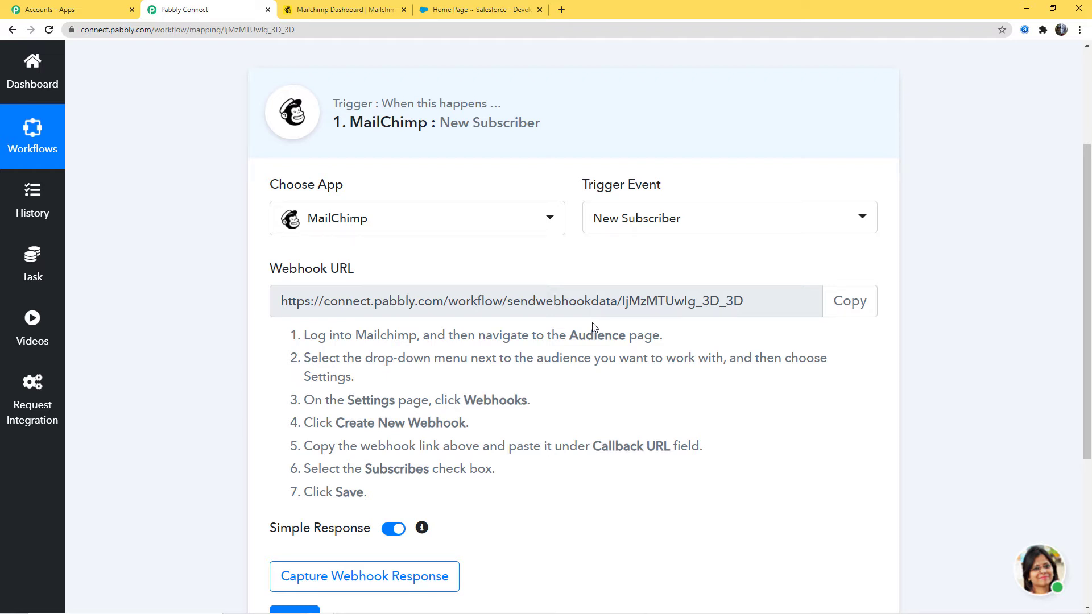
{"action": "left_click_drag", "start_coordinate": [272, 180], "coordinate": [381, 190]}
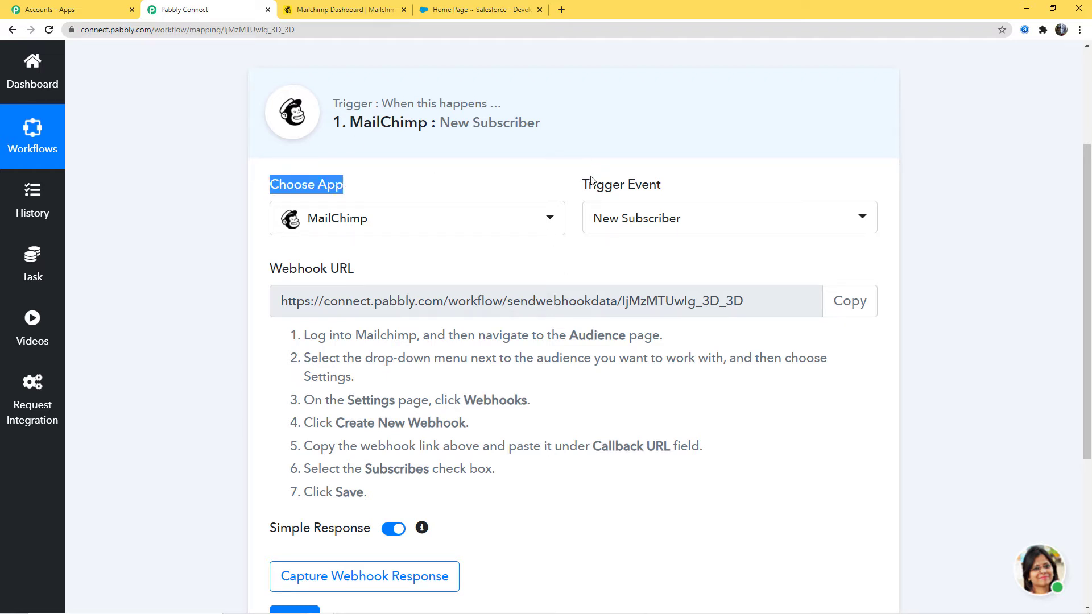
{"action": "left_click_drag", "start_coordinate": [583, 185], "coordinate": [675, 191]}
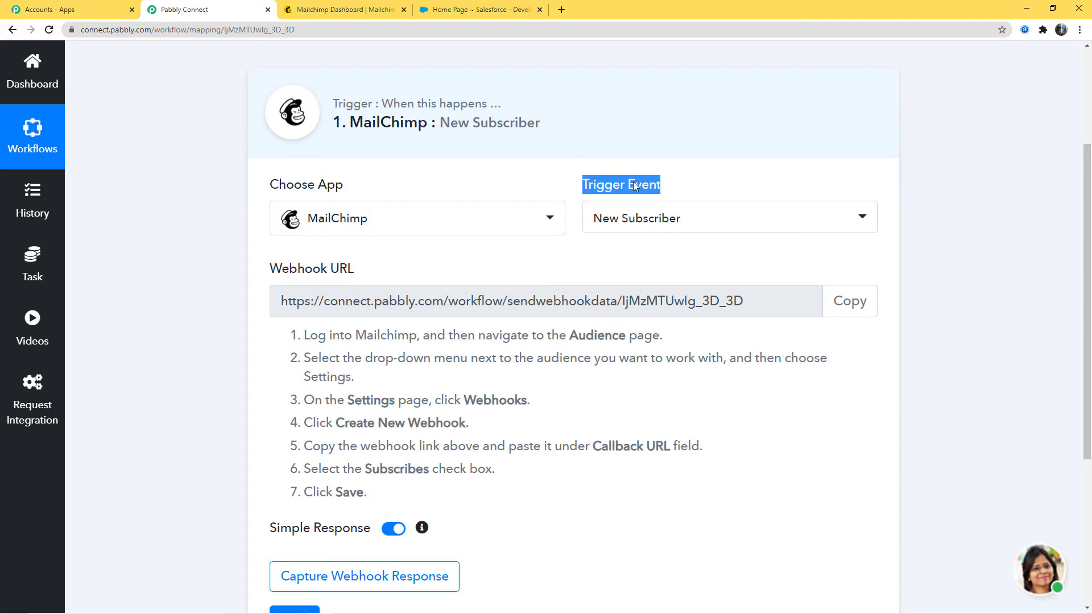
{"action": "left_click", "coordinate": [635, 187]}
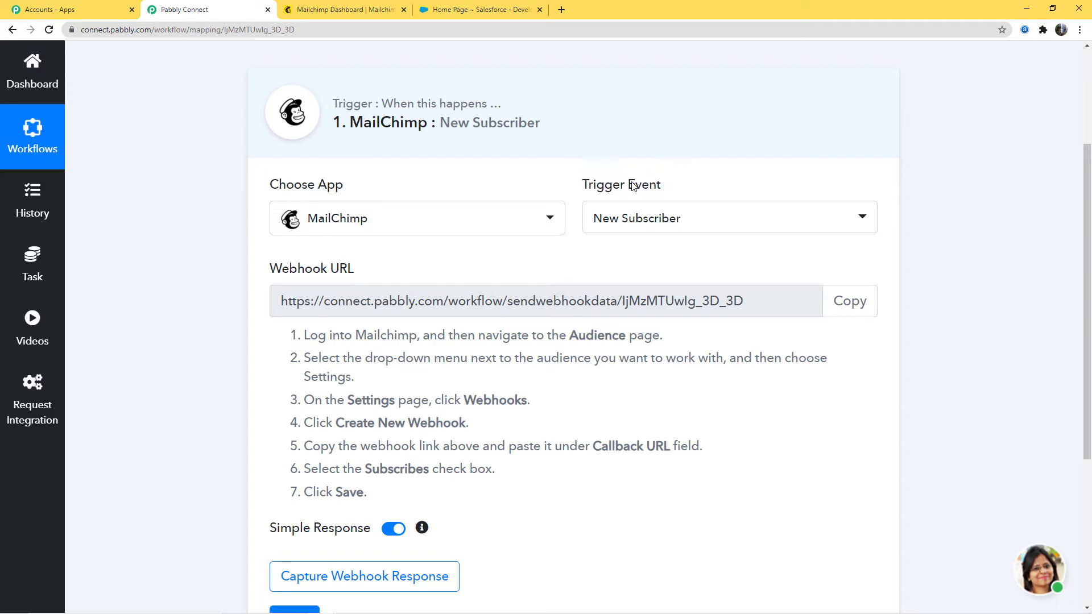
- Copy the trigger's webhook URL and read the numbered instructions for adding it in Mailchimp
{"action": "left_click", "coordinate": [850, 301]}
{"action": "left_click", "coordinate": [529, 269]}
{"action": "scroll", "coordinate": [203, 185], "scroll_direction": "up", "scroll_amount": 1}
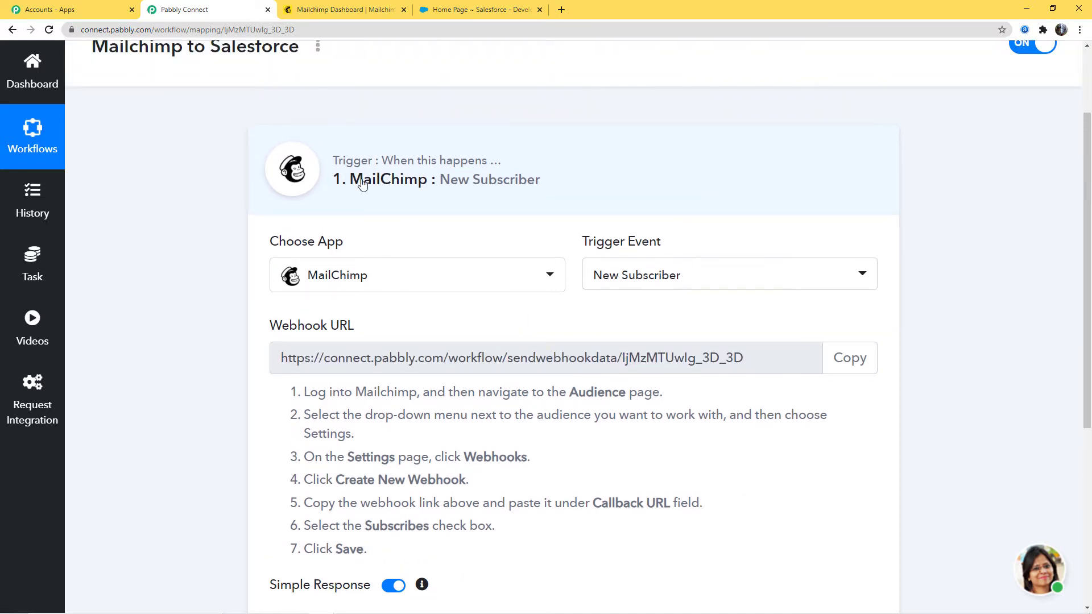
{"action": "scroll", "coordinate": [1026, 372], "scroll_direction": "down", "scroll_amount": 1}
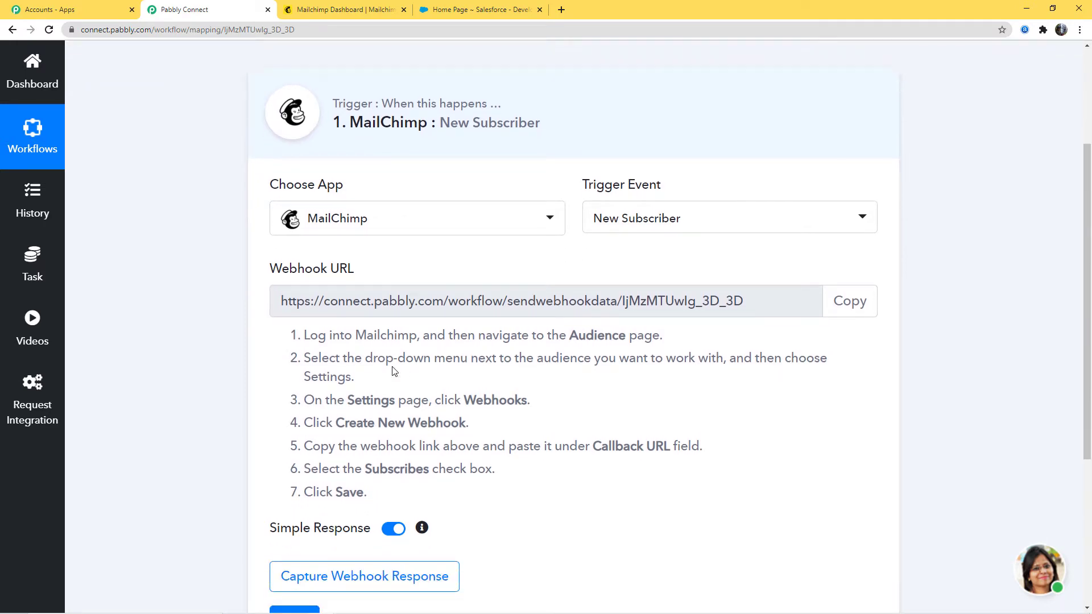
{"action": "left_click_drag", "start_coordinate": [304, 335], "coordinate": [367, 492]}
{"action": "left_click", "coordinate": [369, 441]}
- Switch to Mailchimp and open the webhooks page from the Pabbly audience's settings
{"action": "left_click", "coordinate": [342, 12]}
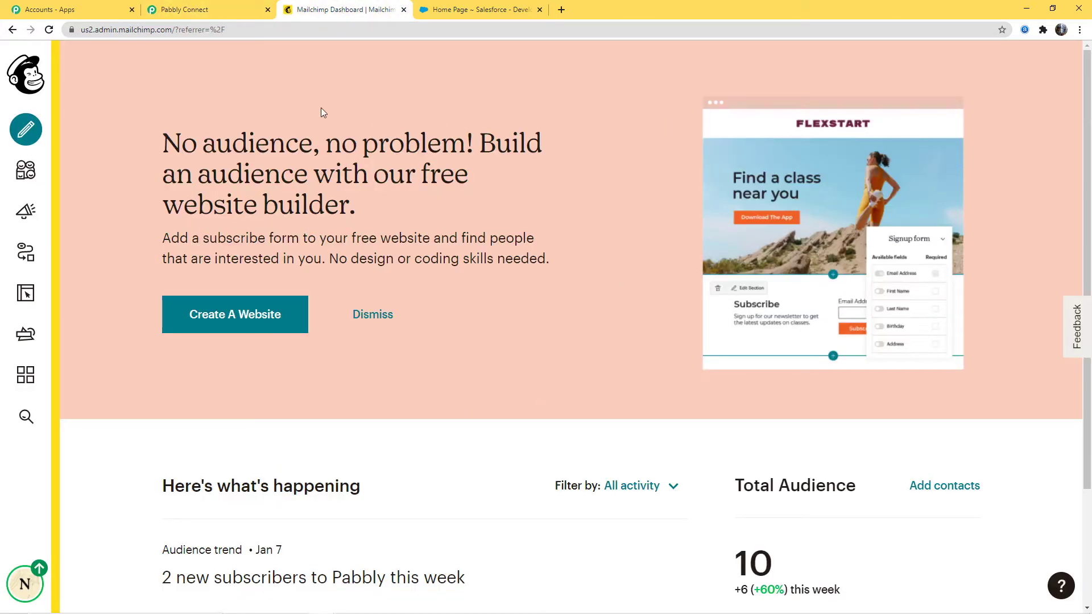
{"action": "left_click", "coordinate": [23, 175]}
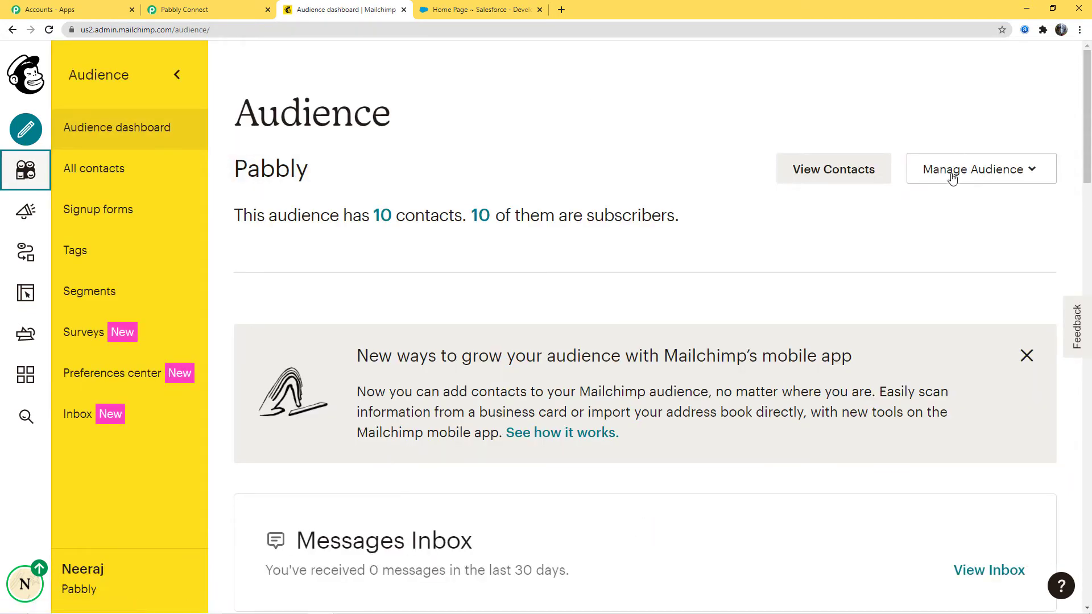
{"action": "left_click", "coordinate": [933, 171]}
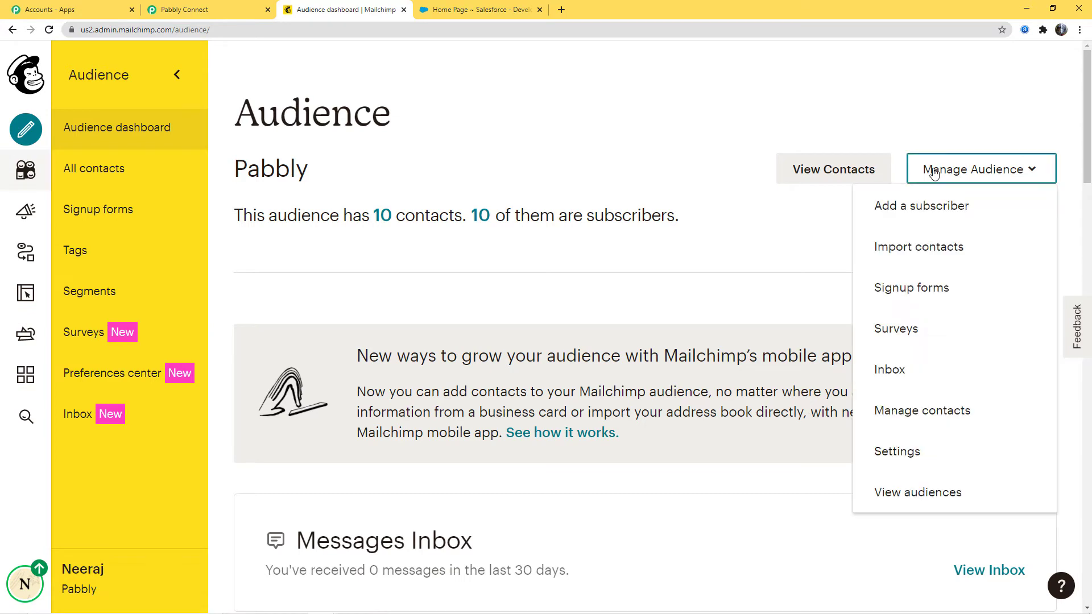
{"action": "left_click", "coordinate": [902, 457]}
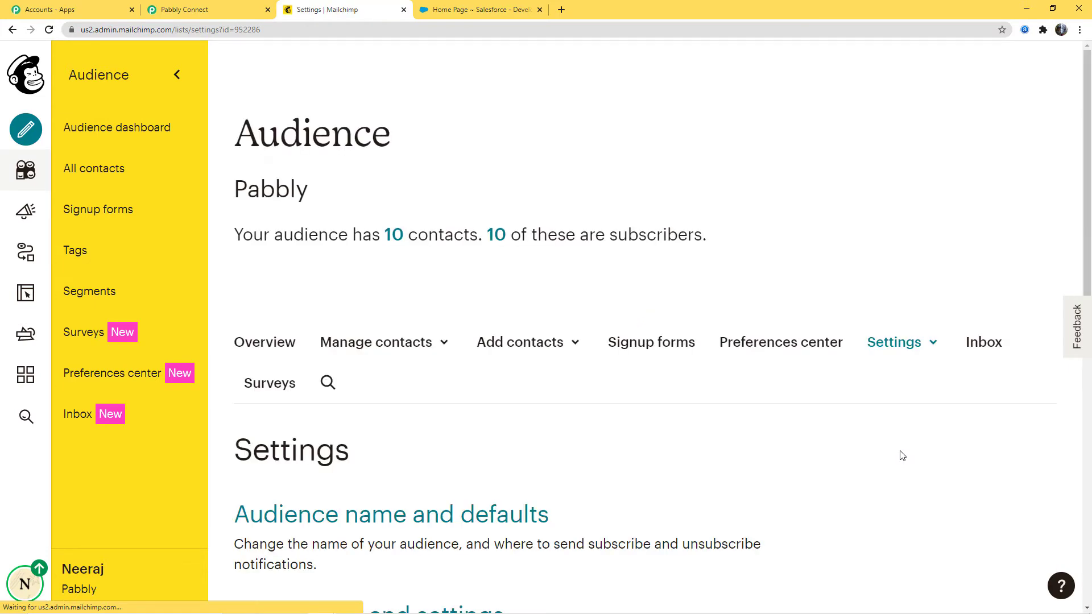
{"action": "scroll", "coordinate": [671, 420], "scroll_direction": "down", "scroll_amount": 8}
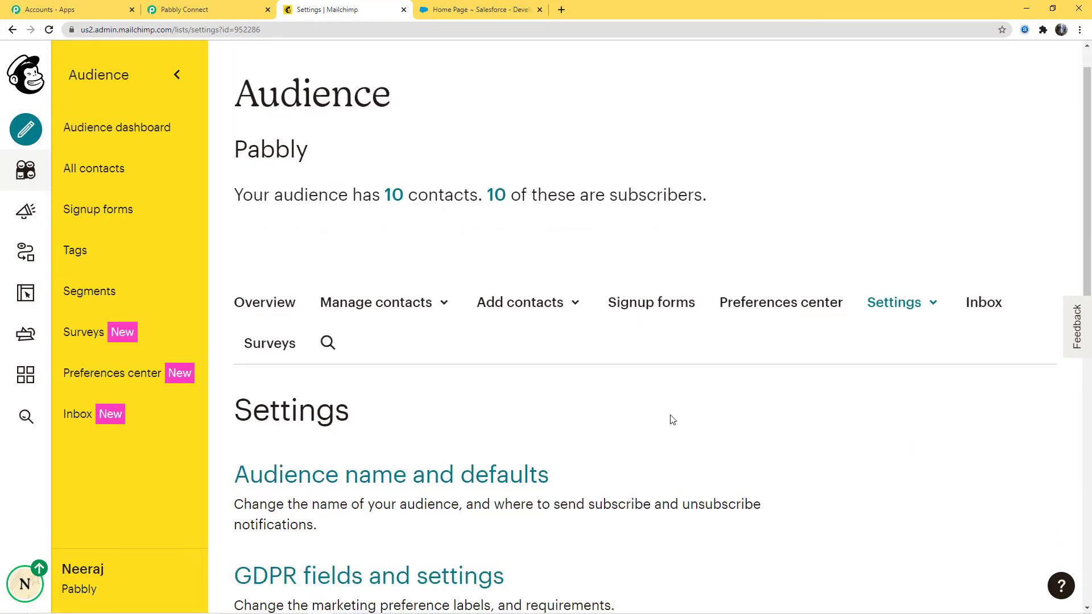
{"action": "scroll", "coordinate": [672, 420], "scroll_direction": "down", "scroll_amount": 5}
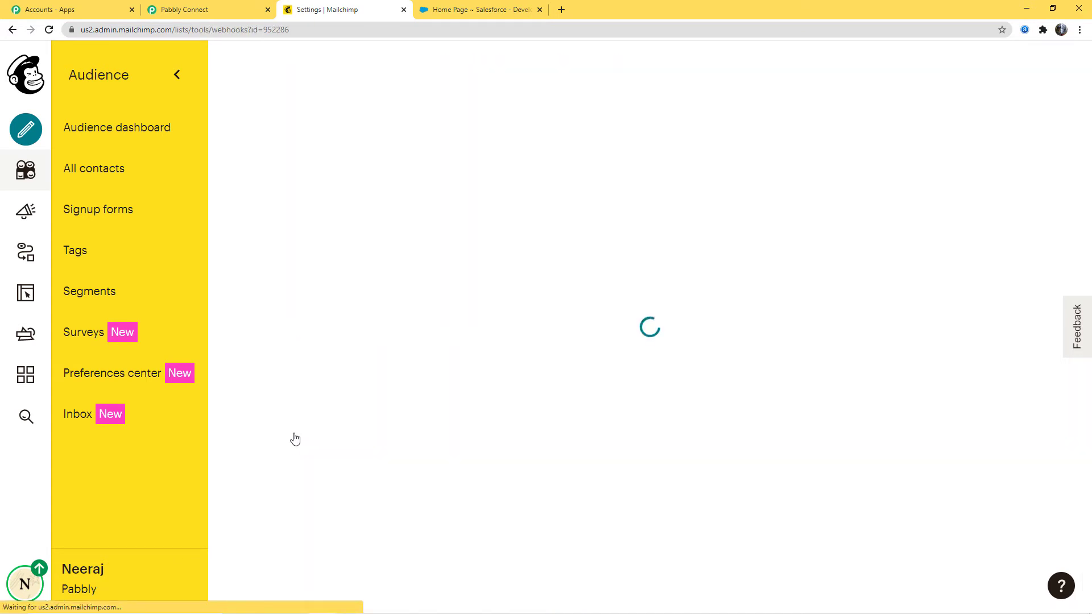
- Start creating a new webhook for the Pabbly audience and bring up its callback URL form
{"action": "scroll", "coordinate": [636, 393], "scroll_direction": "down", "scroll_amount": 1}
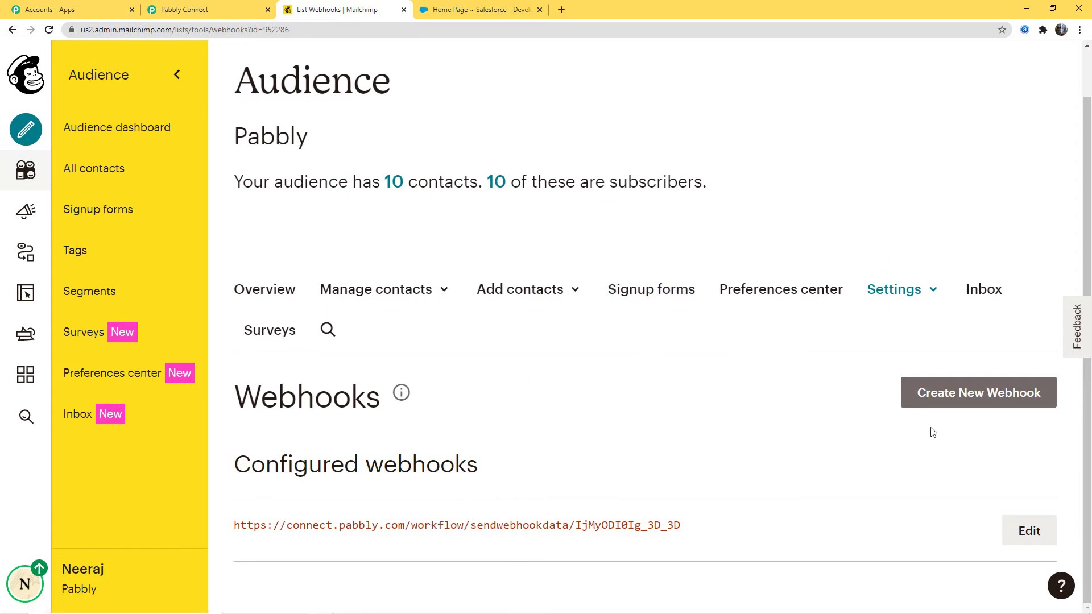
{"action": "left_click", "coordinate": [966, 402]}
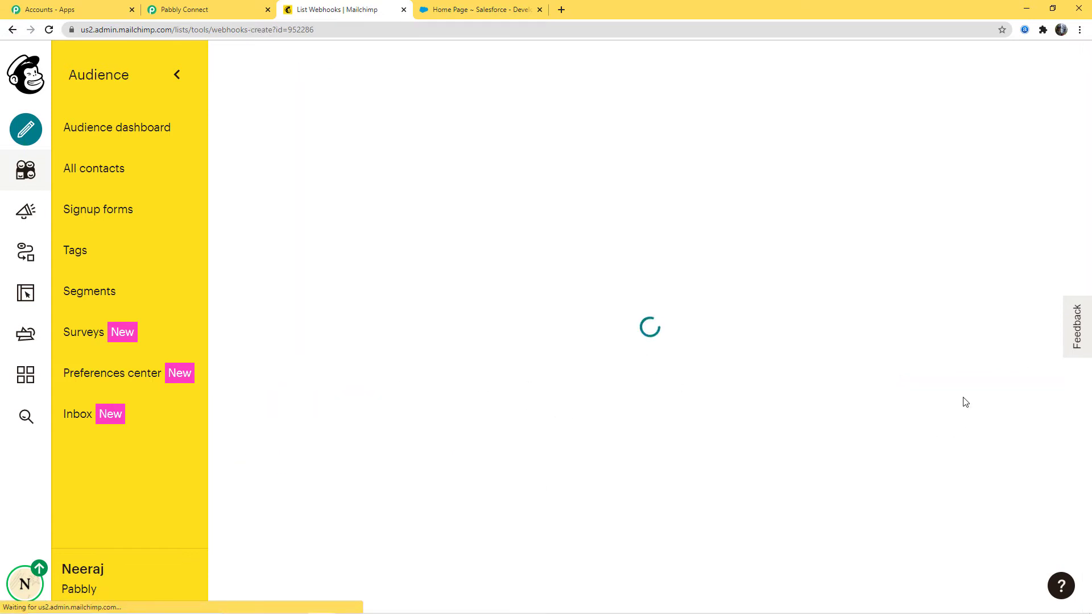
{"action": "scroll", "coordinate": [744, 326], "scroll_direction": "down", "scroll_amount": 5}
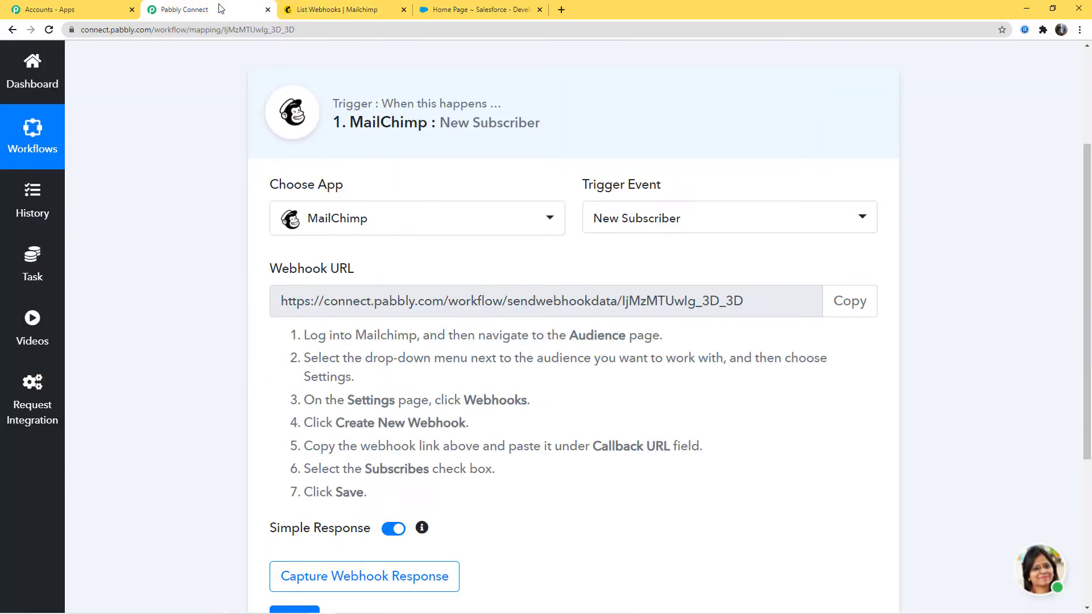
- Switch back to Pabbly Connect and copy the webhook URL of the MailChimp trigger
{"action": "left_click", "coordinate": [225, 9]}
{"action": "left_click", "coordinate": [842, 303]}
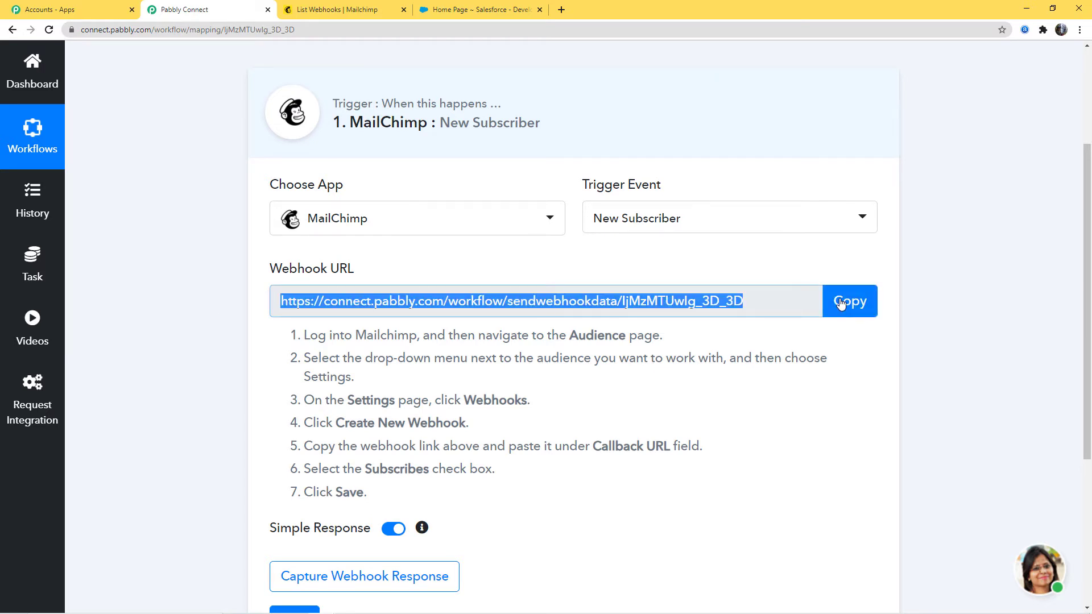
- Switch to Mailchimp, paste the copied webhook URL as the new webhook's callback URL, and save the webhook
{"action": "left_click", "coordinate": [390, 13]}
{"action": "left_click", "coordinate": [282, 317]}
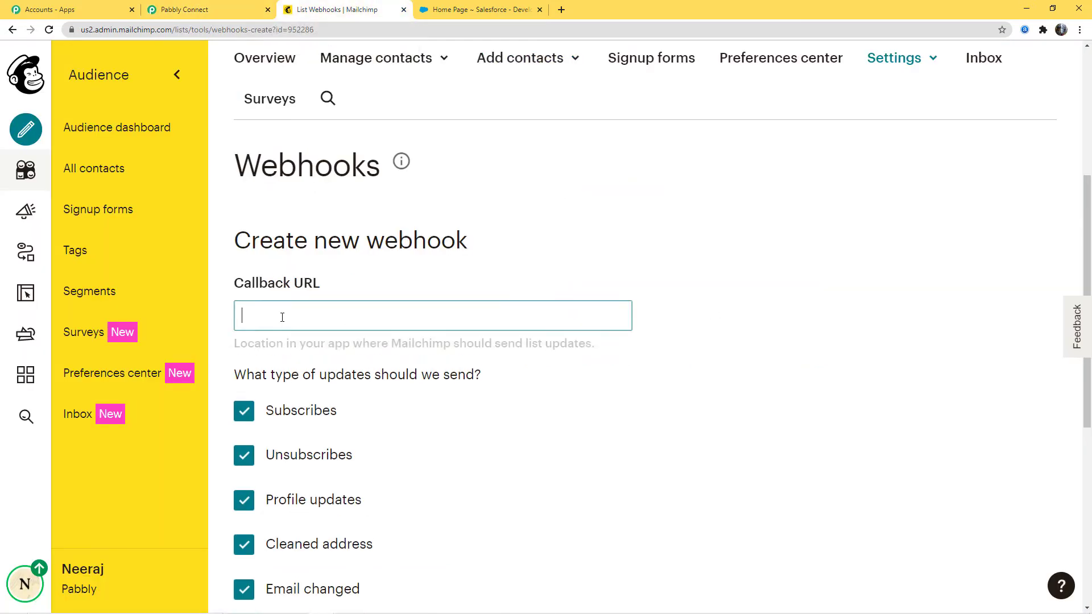
{"action": "right_click", "coordinate": [282, 317]}
{"action": "left_click", "coordinate": [333, 410]}
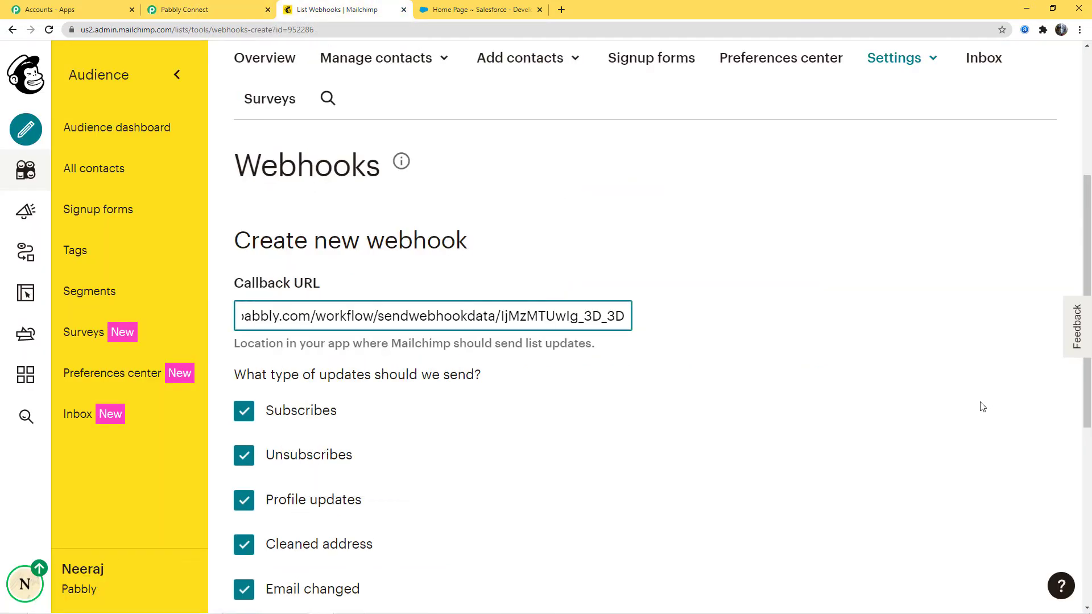
{"action": "scroll", "coordinate": [944, 397], "scroll_direction": "down", "scroll_amount": 6}
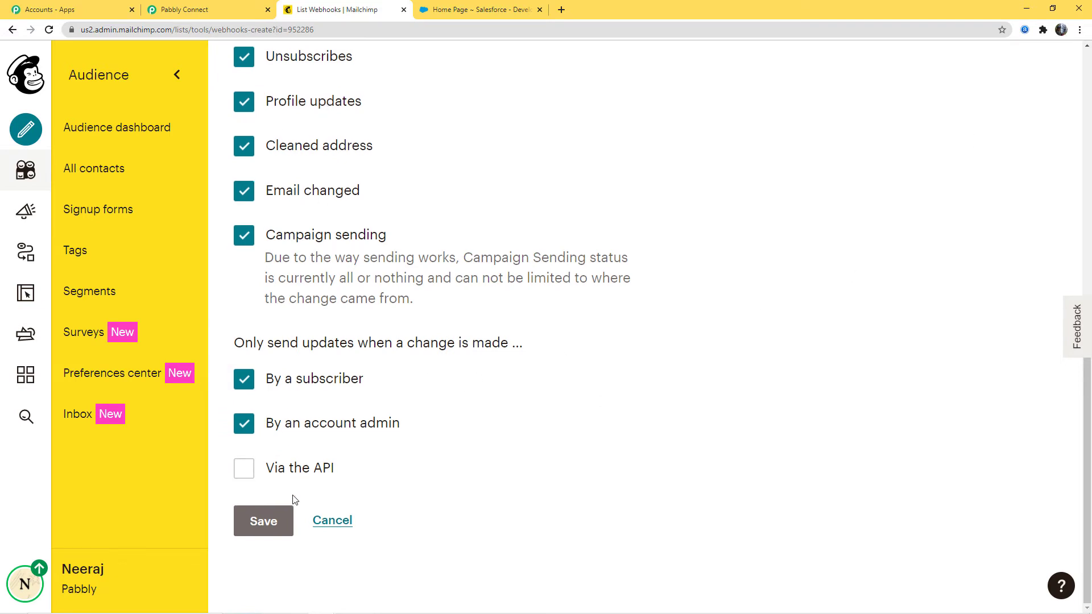
{"action": "left_click", "coordinate": [263, 521]}
{"action": "scroll", "coordinate": [408, 487], "scroll_direction": "down", "scroll_amount": 1}
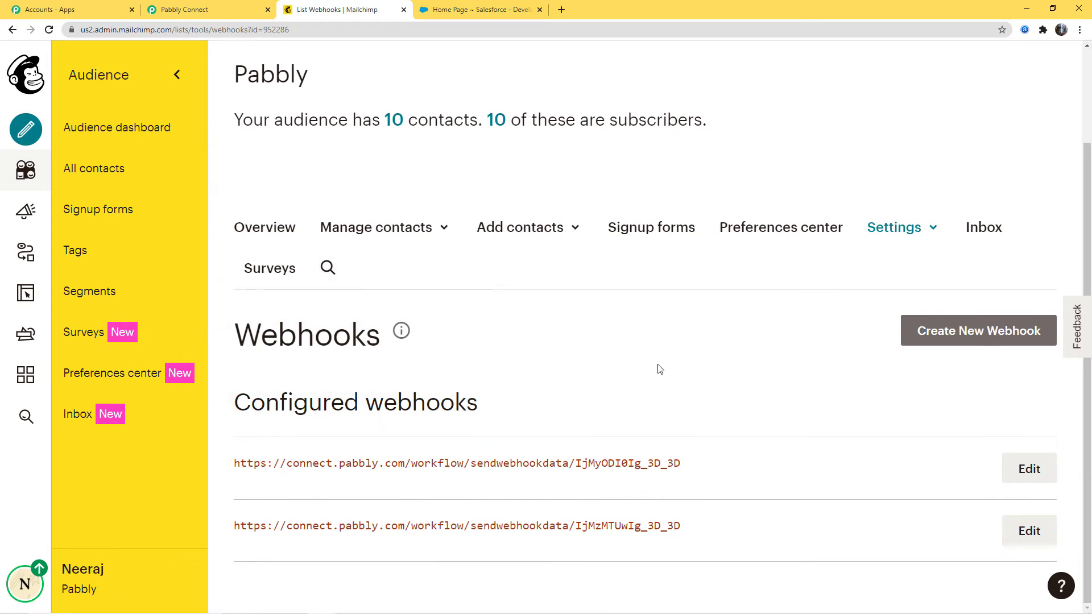
- Switch back to Pabbly Connect and start capturing the webhook response for the MailChimp trigger
{"action": "left_click", "coordinate": [194, 11]}
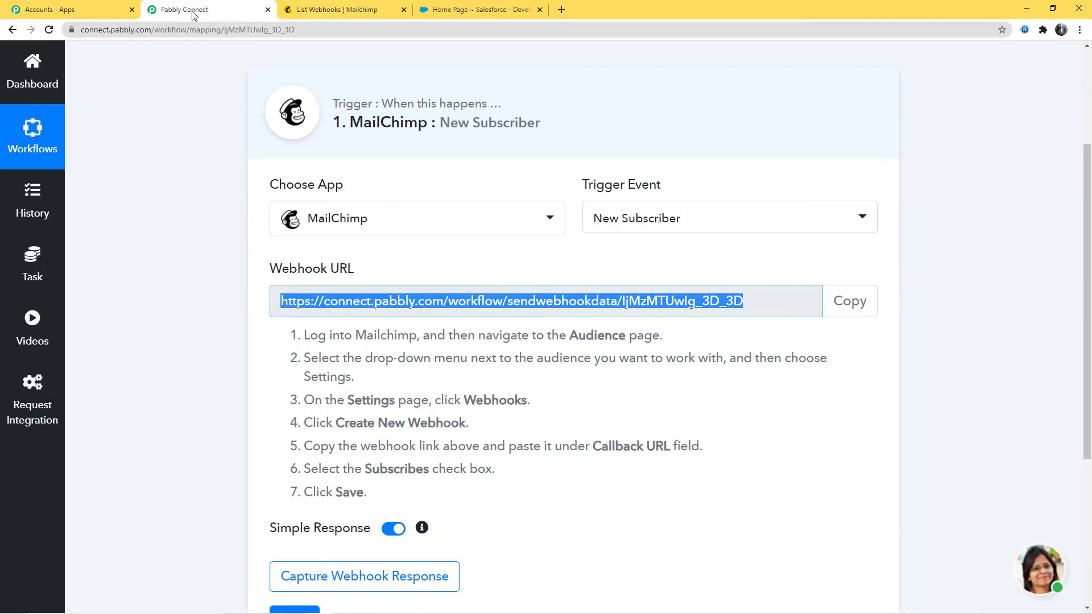
{"action": "scroll", "coordinate": [695, 311], "scroll_direction": "down", "scroll_amount": 2}
{"action": "left_click", "coordinate": [695, 311]}
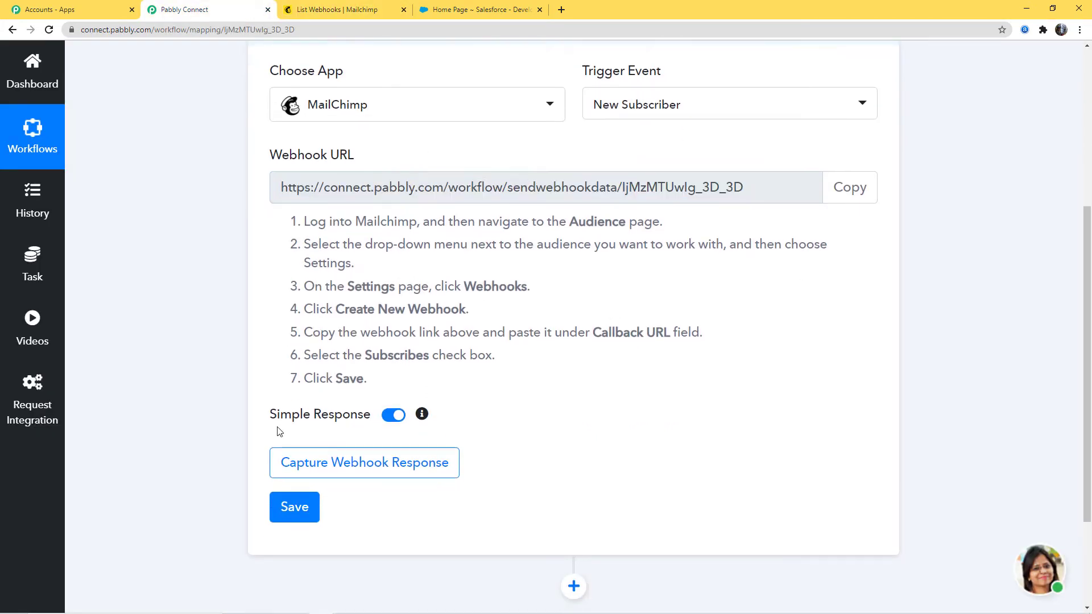
{"action": "left_click", "coordinate": [385, 459]}
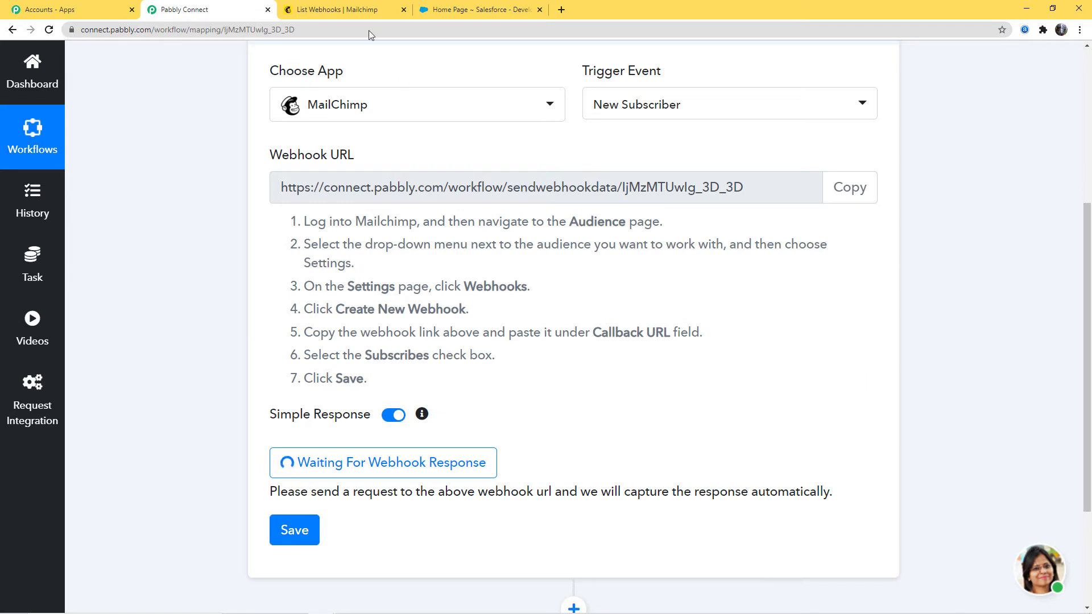
- Switch to Mailchimp and open the Form builder from the Pabbly audience's signup forms
{"action": "left_click", "coordinate": [343, 11]}
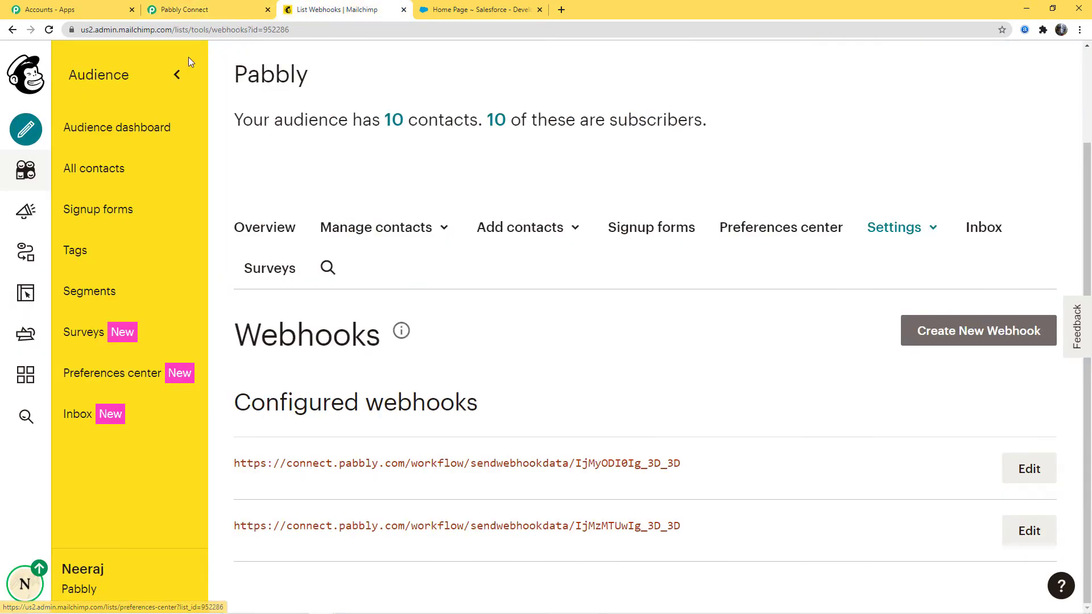
{"action": "left_click", "coordinate": [97, 212]}
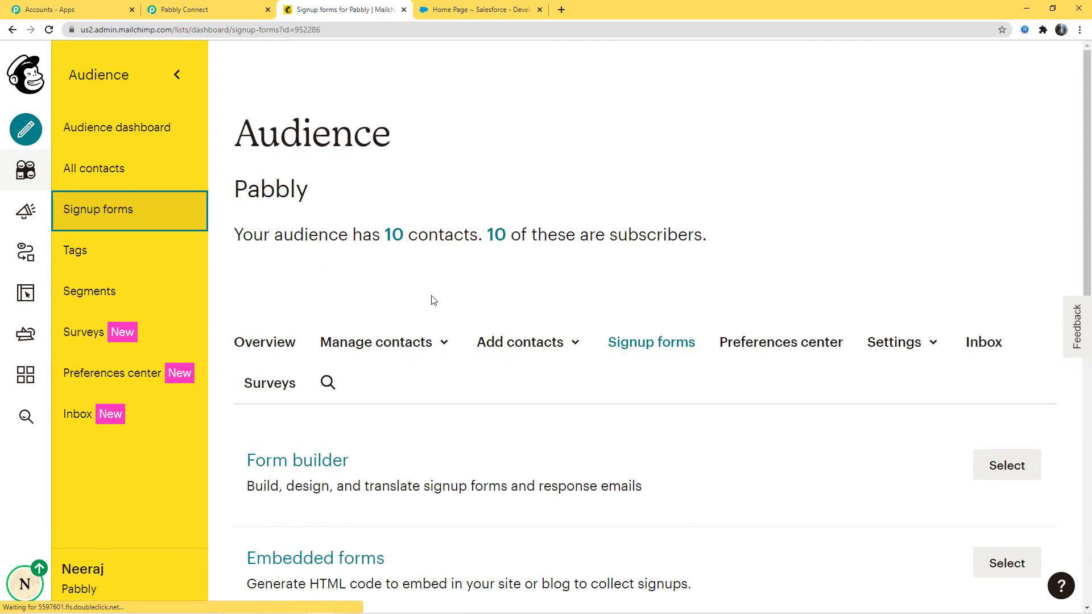
{"action": "scroll", "coordinate": [432, 300], "scroll_direction": "down", "scroll_amount": 4}
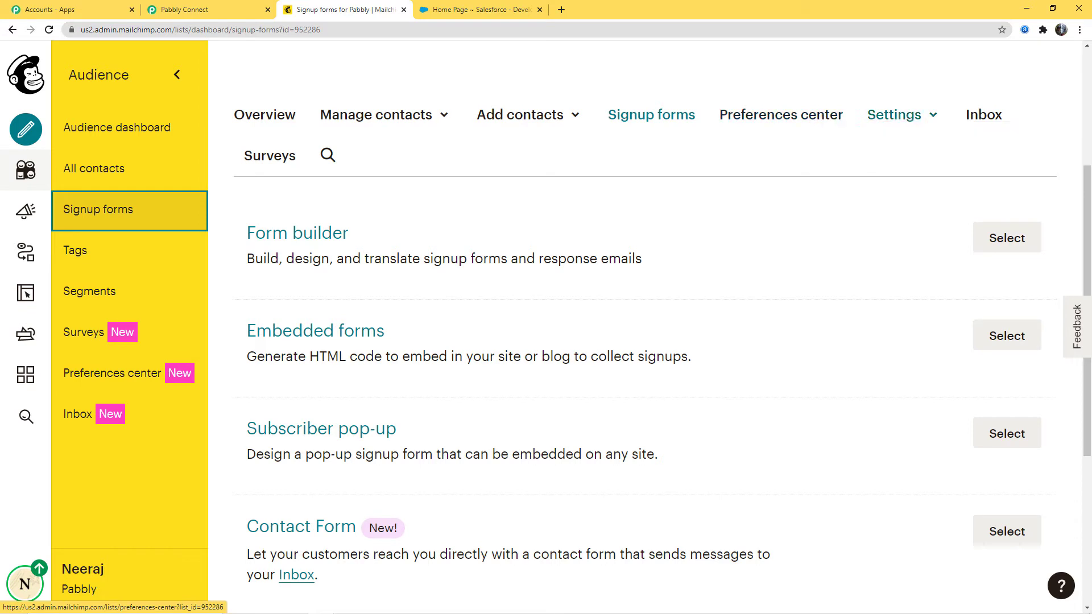
{"action": "left_click", "coordinate": [990, 247]}
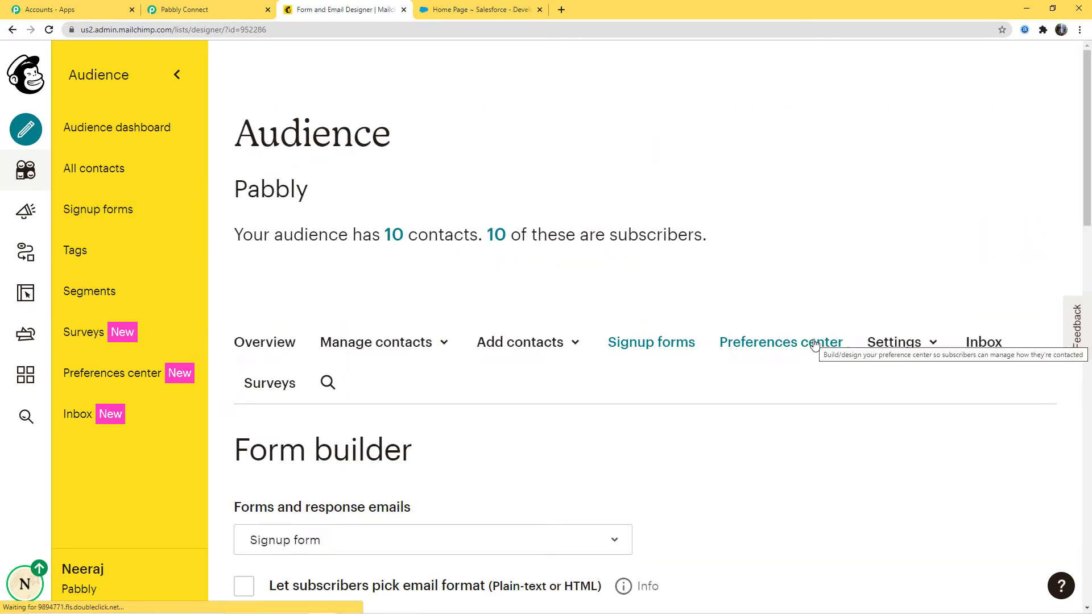
{"action": "scroll", "coordinate": [815, 345], "scroll_direction": "down", "scroll_amount": 3}
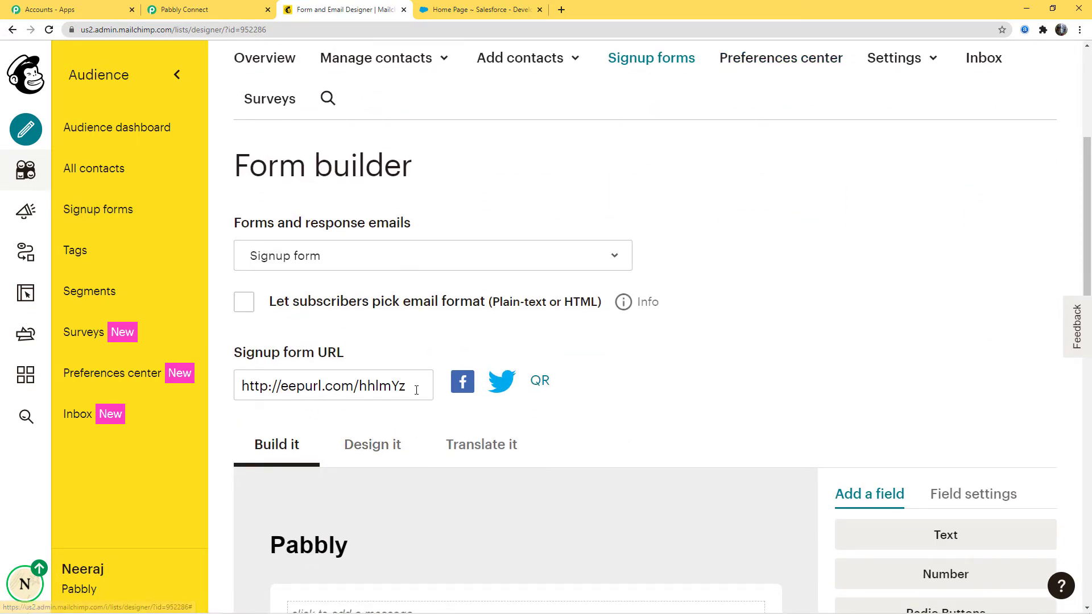
- Copy the signup form URL and open the form in a new browser tab
{"action": "left_click_drag", "start_coordinate": [416, 385], "coordinate": [199, 382]}
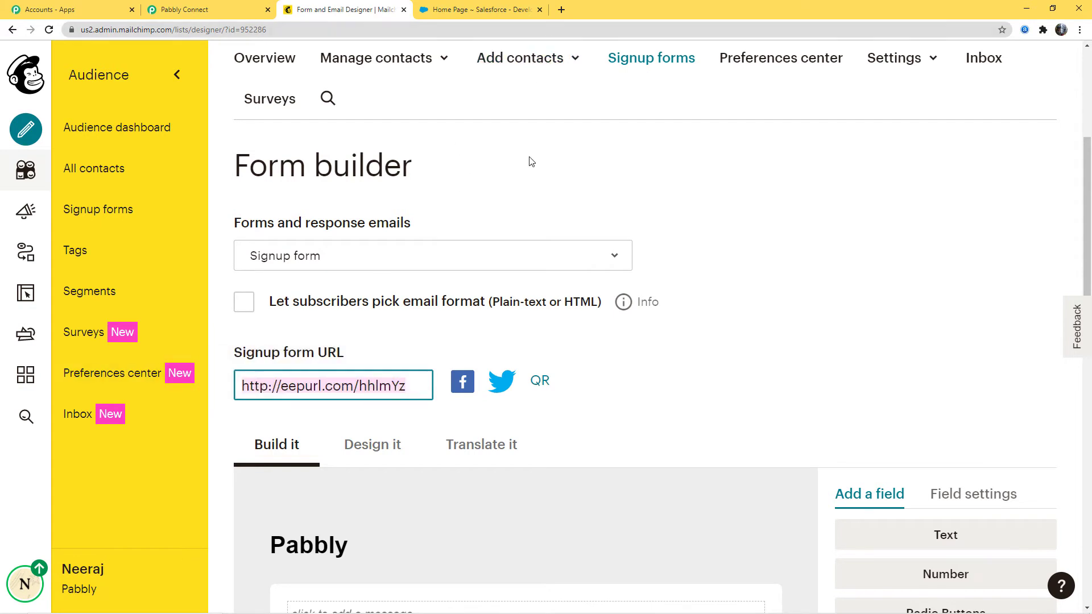
{"action": "key", "text": "ctrl+c"}
{"action": "left_click", "coordinate": [562, 10]}
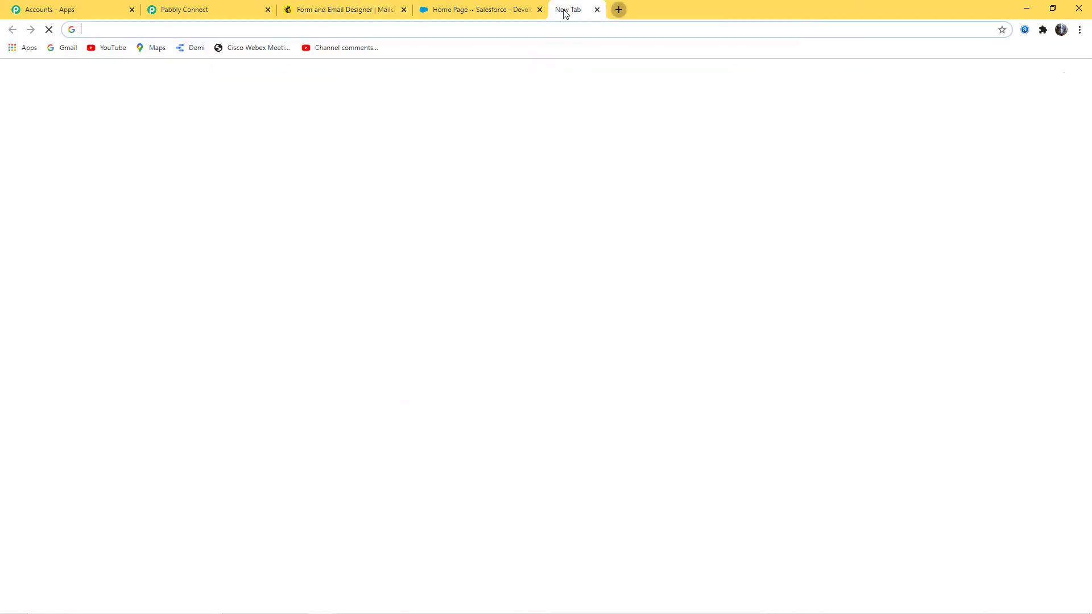
{"action": "key", "text": "ctrl+v"}
{"action": "key", "text": "Return"}
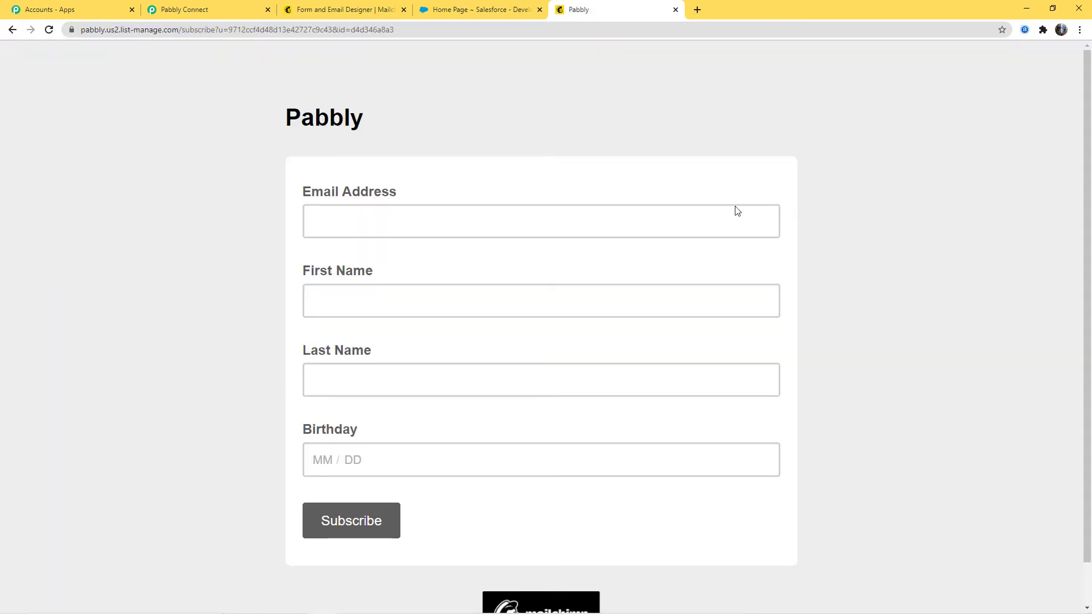
- Fill in the signup form with the test subscriber's email address, first name, last name and birthday
{"action": "left_click", "coordinate": [333, 223]}
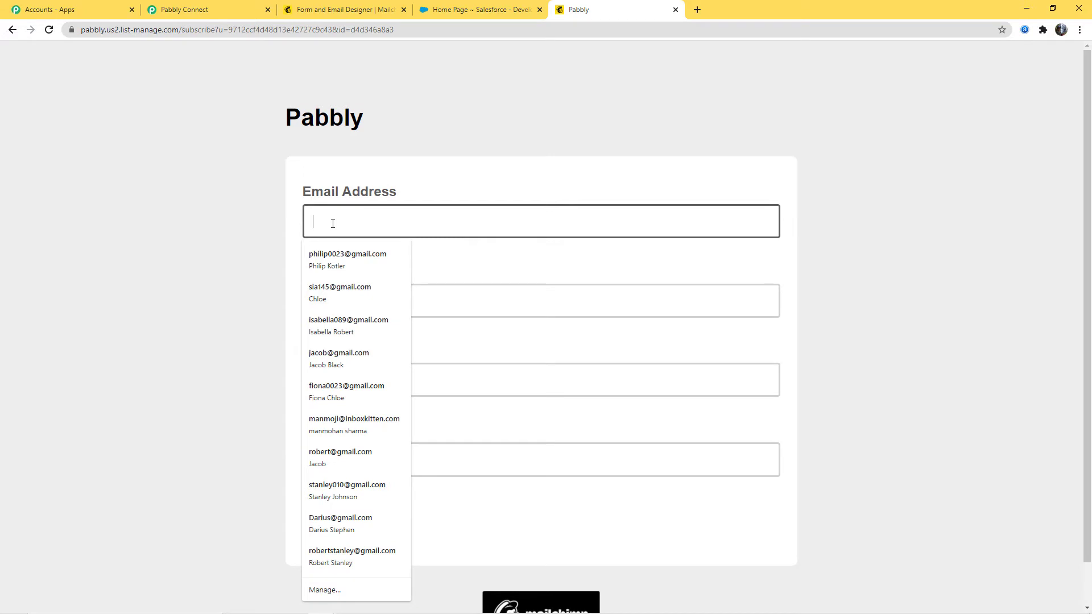
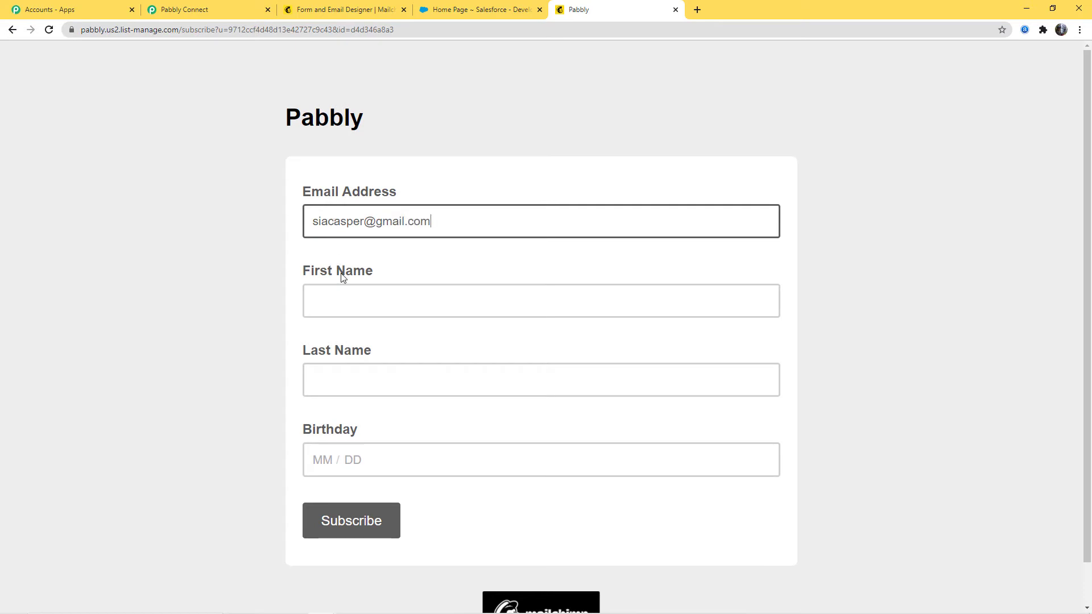
{"action": "left_click", "coordinate": [344, 313]}
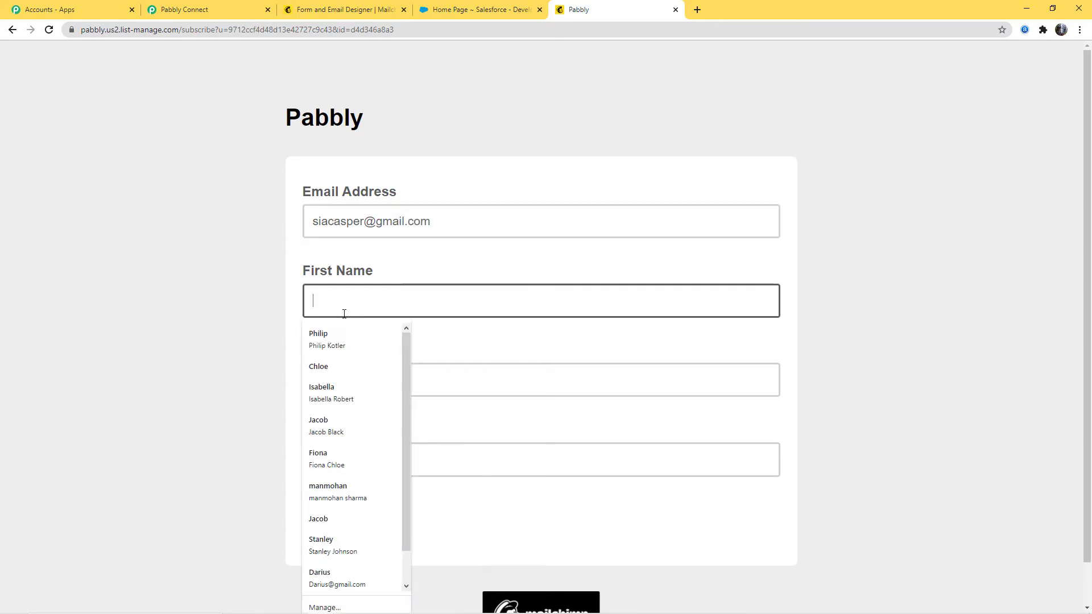
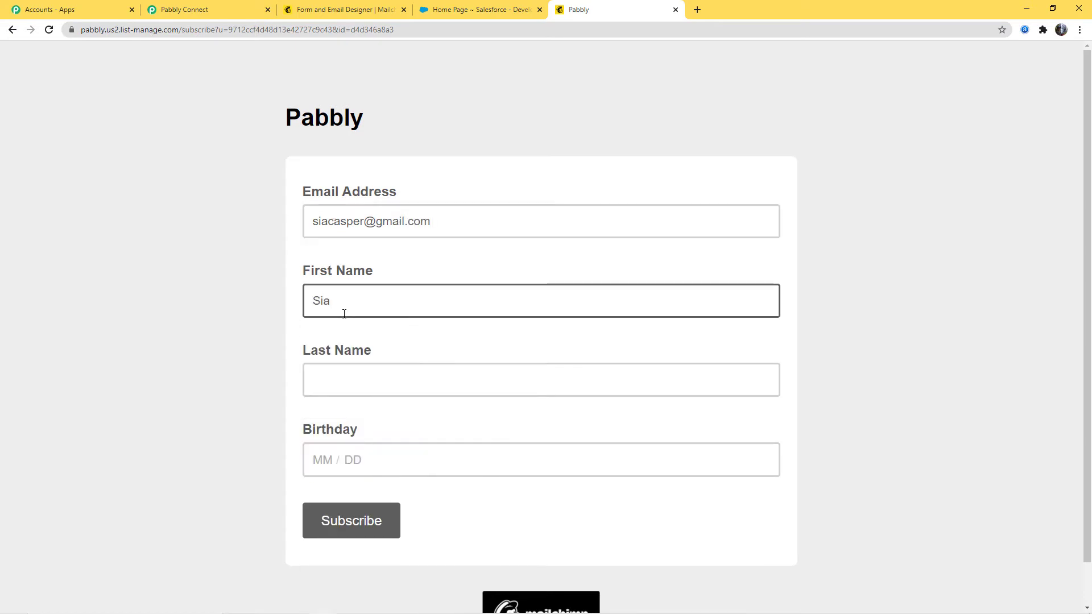
{"action": "left_click", "coordinate": [360, 380]}
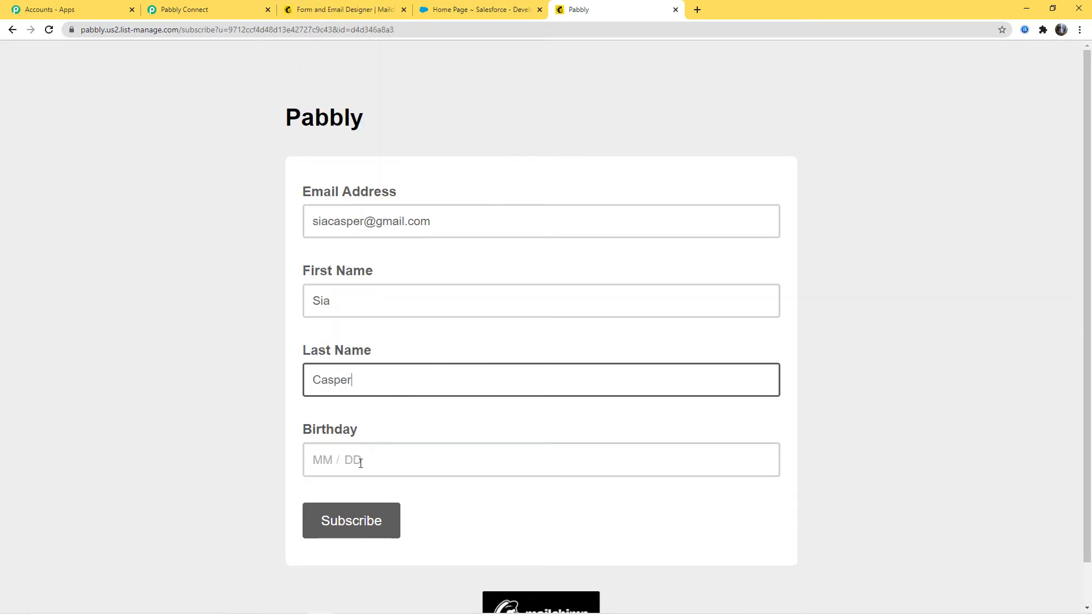
{"action": "left_click", "coordinate": [361, 463]}
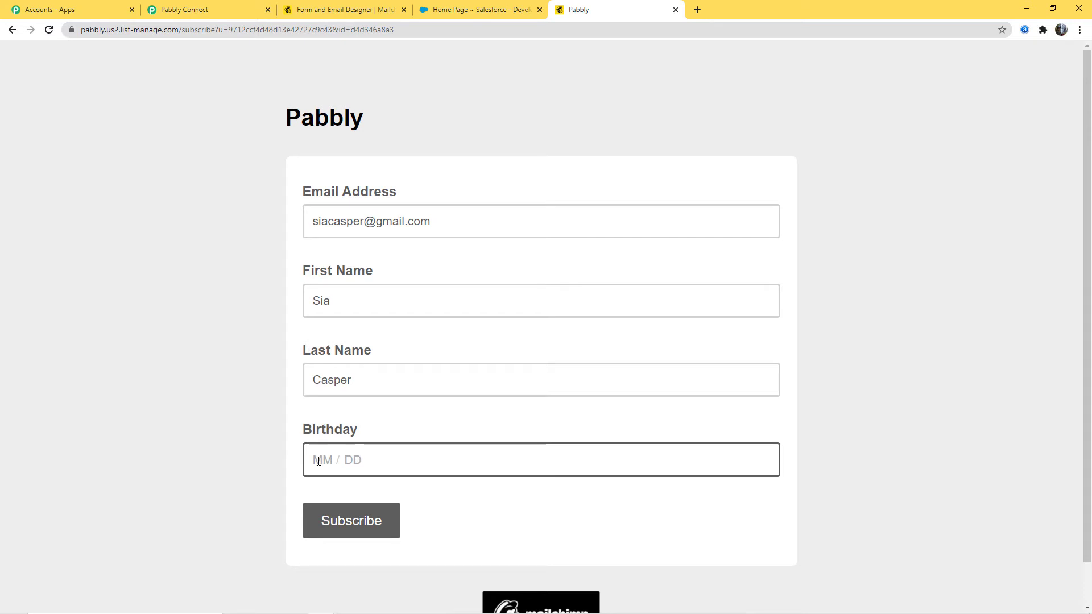
{"action": "type", "text": "02 / 23"}
- Submit the signup form and complete the "I'm not a robot" check to finish the subscription
{"action": "left_click", "coordinate": [436, 506]}
{"action": "left_click", "coordinate": [330, 521]}
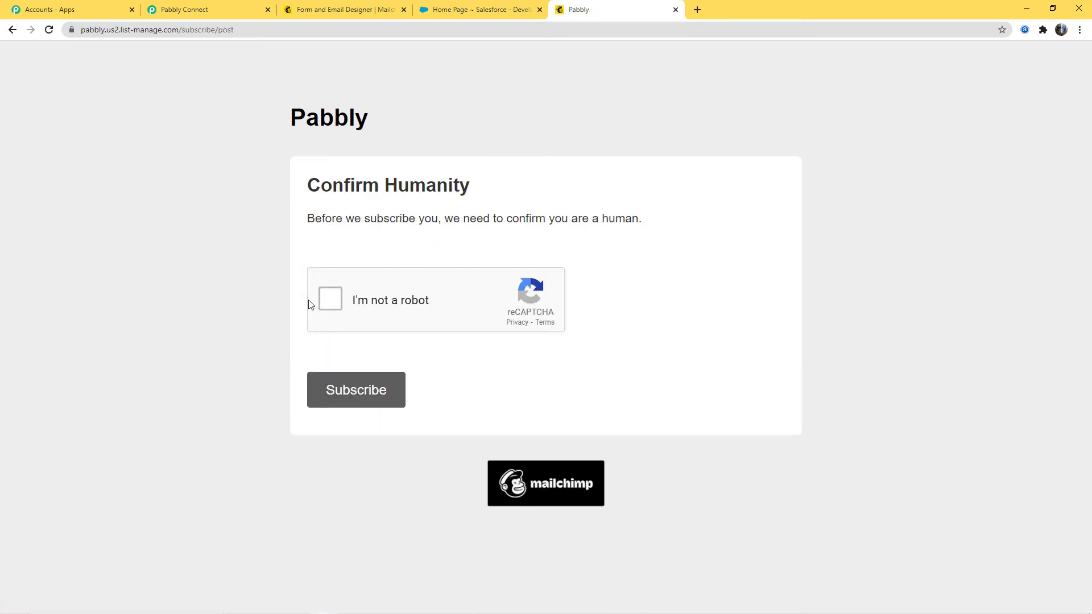
{"action": "left_click", "coordinate": [330, 299]}
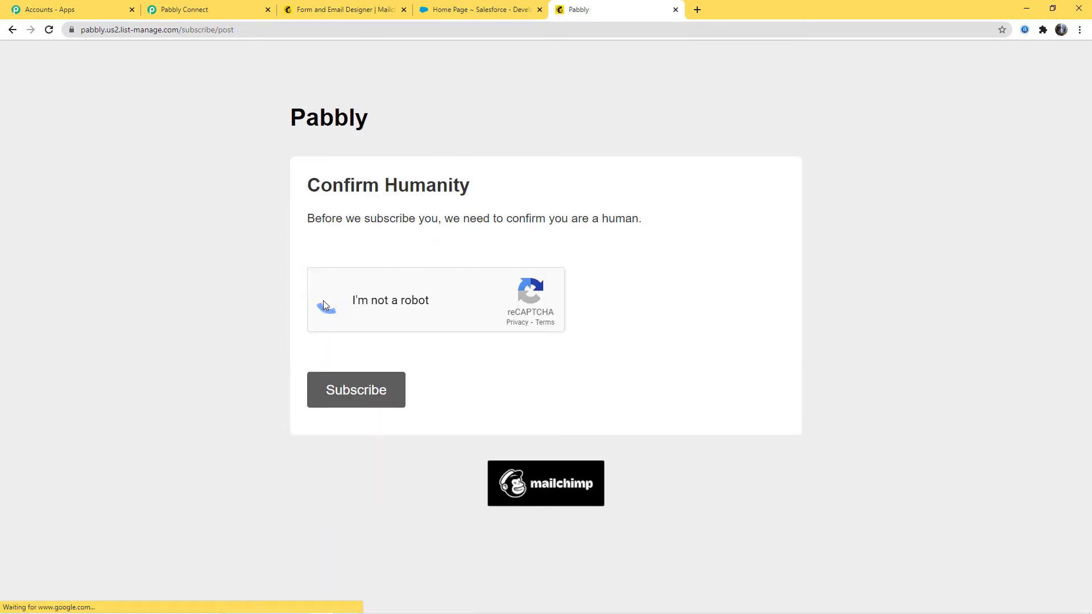
{"action": "left_click", "coordinate": [340, 392]}
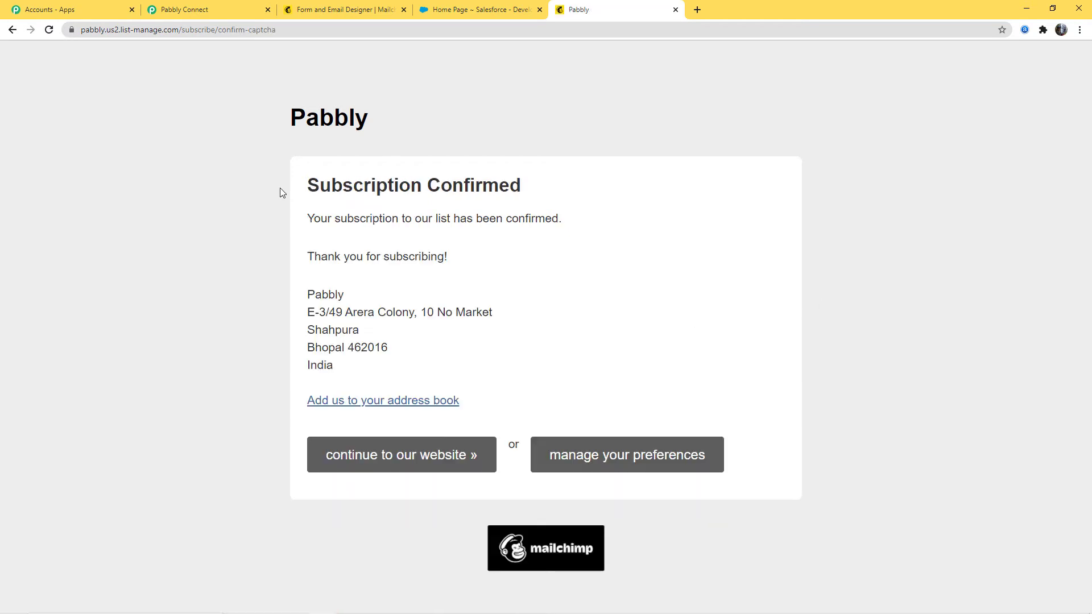
{"action": "left_click_drag", "start_coordinate": [280, 192], "coordinate": [539, 189]}
{"action": "left_click", "coordinate": [487, 190]}
- Switch to Pabbly Connect and check the subscriber's email, name and birthday in the captured webhook response
{"action": "left_click", "coordinate": [194, 13]}
{"action": "scroll", "coordinate": [685, 199], "scroll_direction": "down", "scroll_amount": 6}
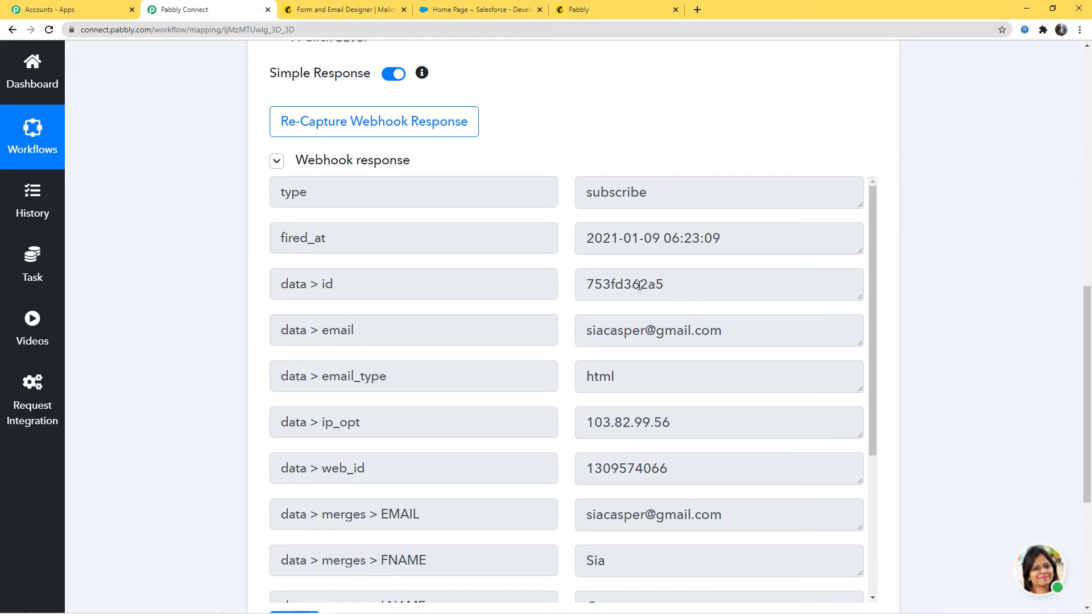
{"action": "scroll", "coordinate": [619, 210], "scroll_direction": "down", "scroll_amount": 2}
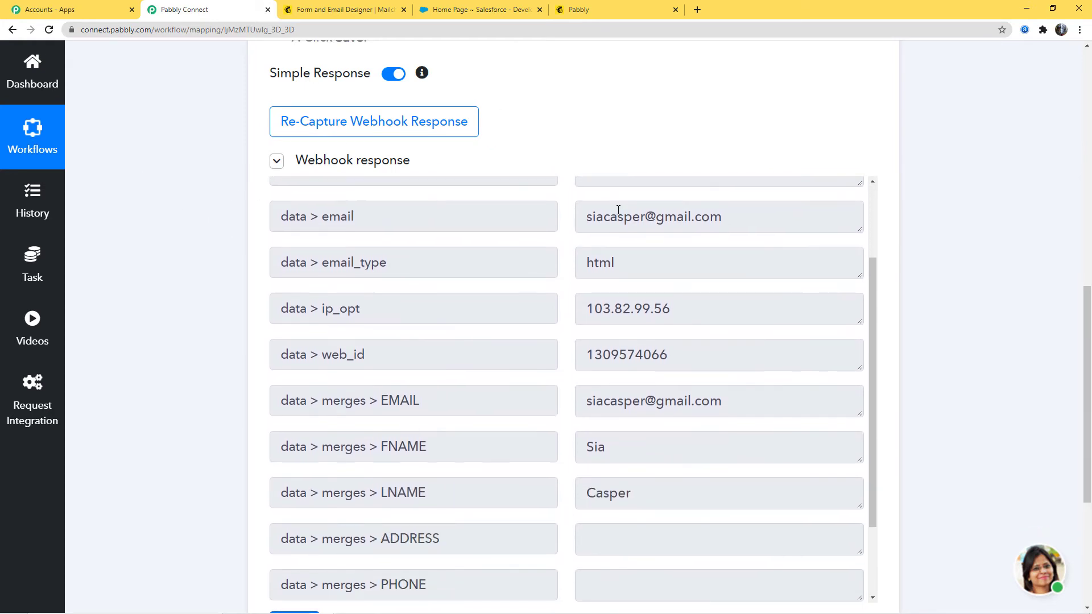
{"action": "scroll", "coordinate": [757, 339], "scroll_direction": "down", "scroll_amount": 4}
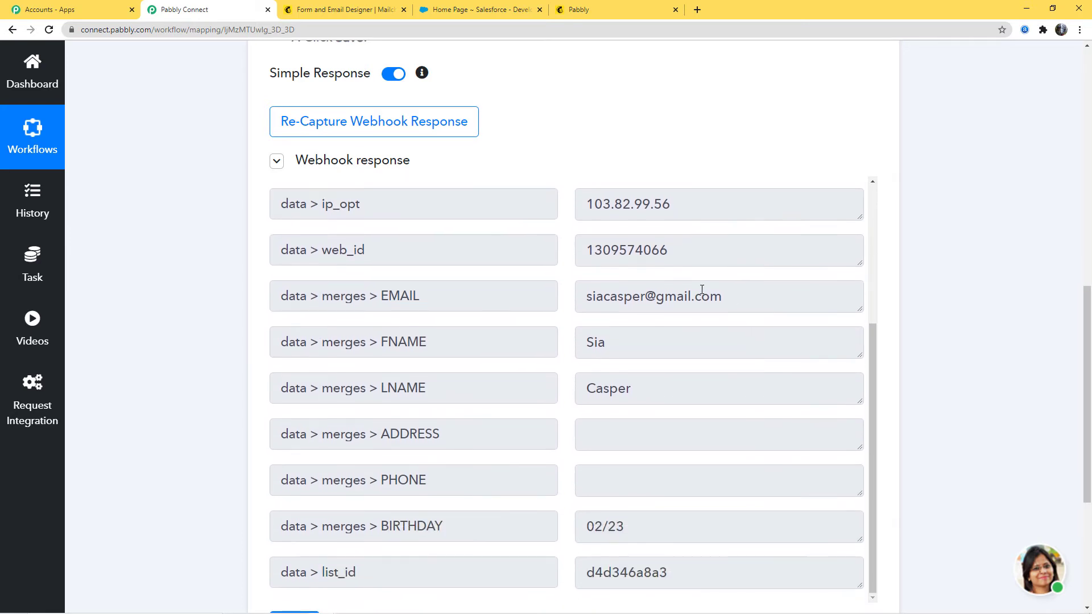
{"action": "left_click_drag", "start_coordinate": [579, 231], "coordinate": [613, 230]}
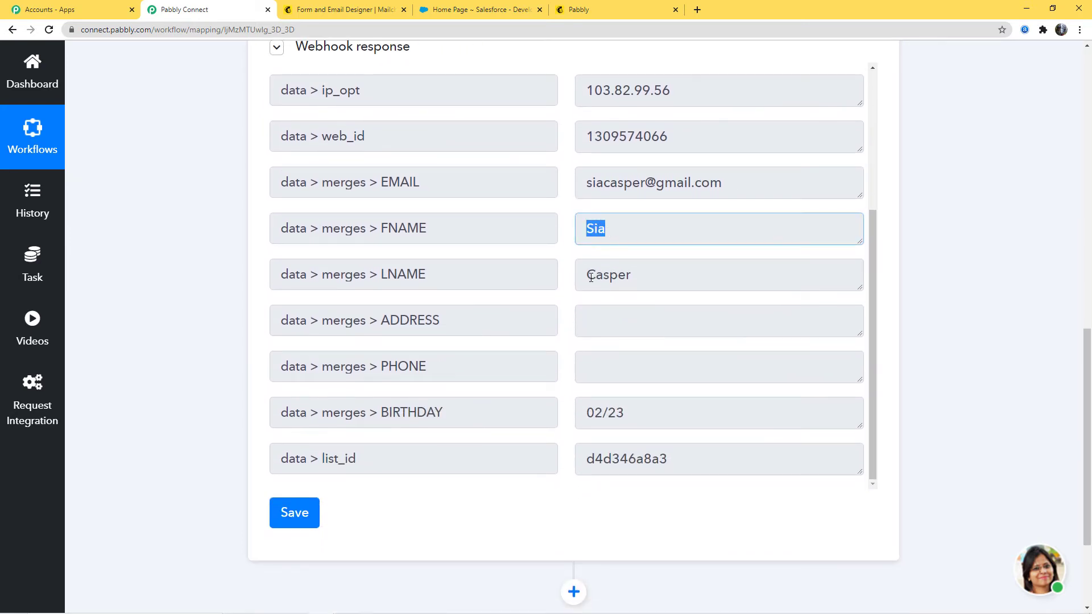
{"action": "left_click_drag", "start_coordinate": [592, 277], "coordinate": [658, 283]}
{"action": "left_click", "coordinate": [691, 302]}
{"action": "scroll", "coordinate": [689, 325], "scroll_direction": "down", "scroll_amount": 2}
{"action": "left_click", "coordinate": [587, 301]}
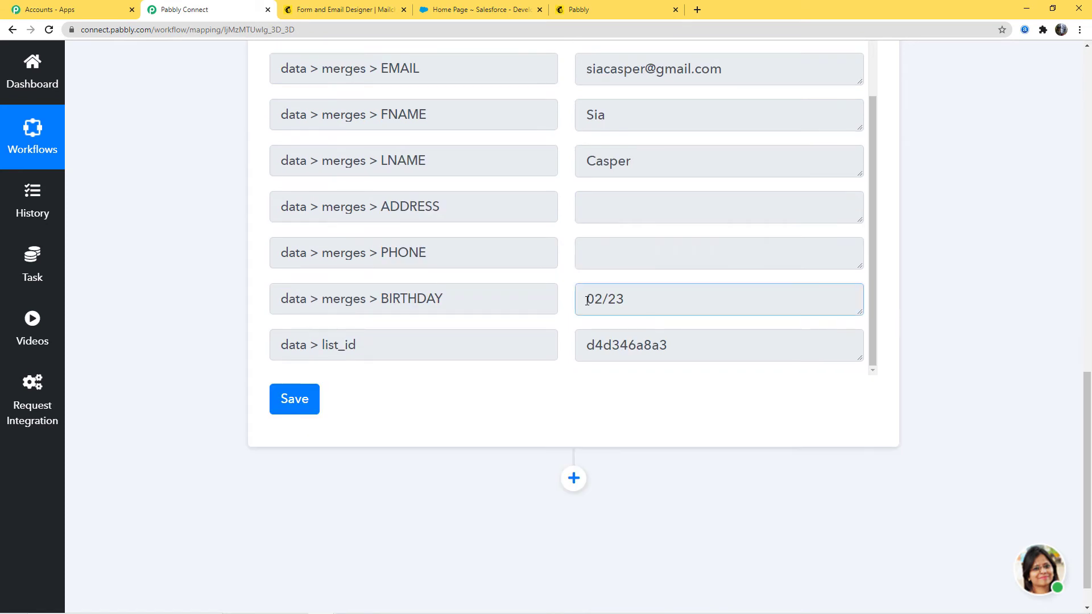
{"action": "left_click_drag", "start_coordinate": [588, 300], "coordinate": [639, 297]}
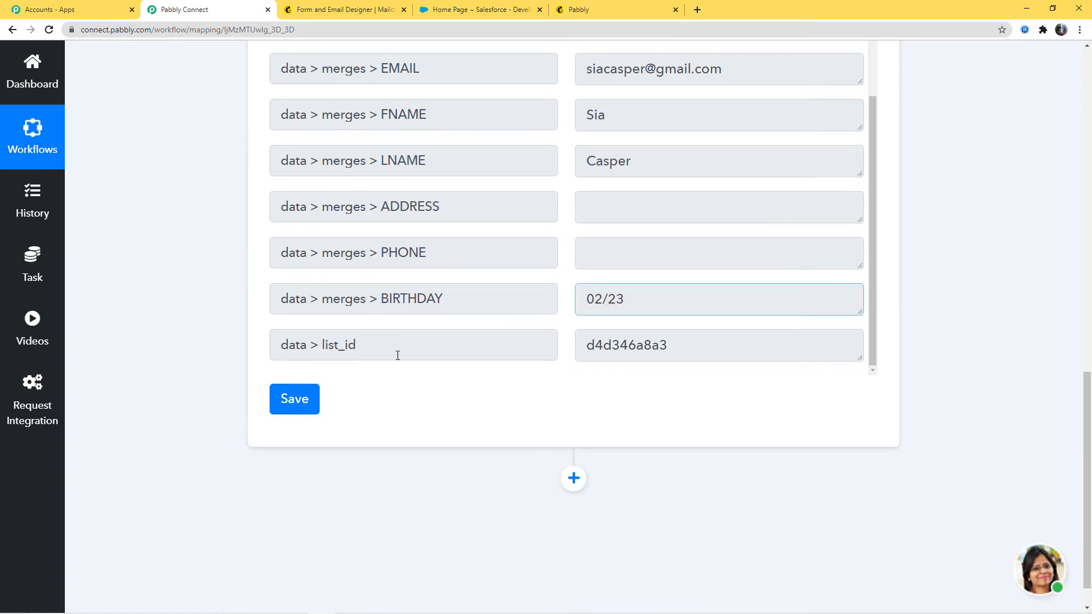
- Save the MailChimp trigger and add an action step below it
{"action": "left_click", "coordinate": [288, 397]}
{"action": "left_click", "coordinate": [551, 413]}
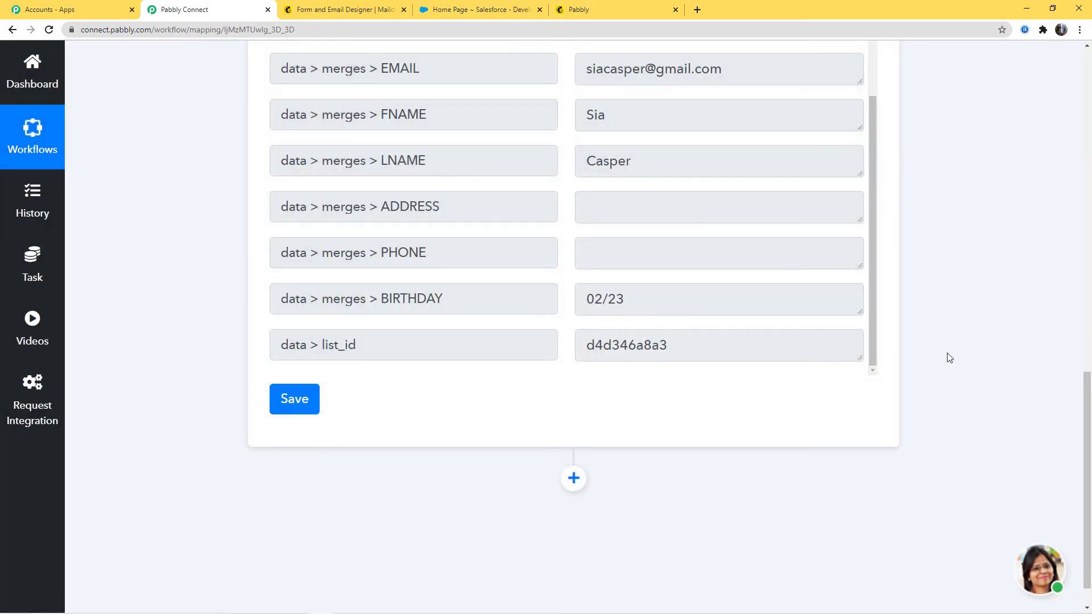
{"action": "scroll", "coordinate": [955, 358], "scroll_direction": "up", "scroll_amount": 2}
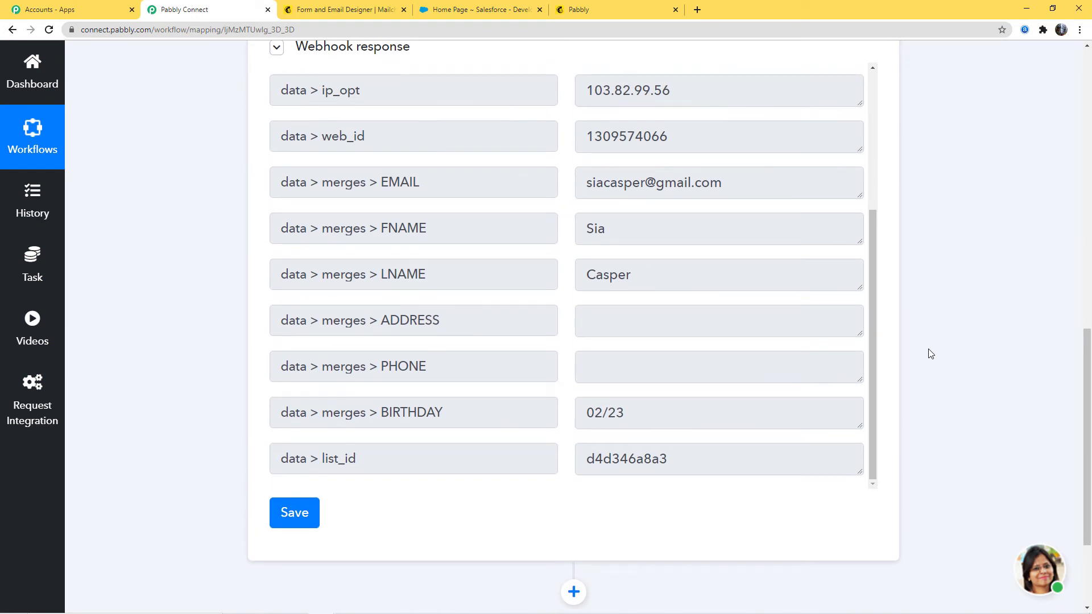
{"action": "scroll", "coordinate": [923, 354], "scroll_direction": "down", "scroll_amount": 3}
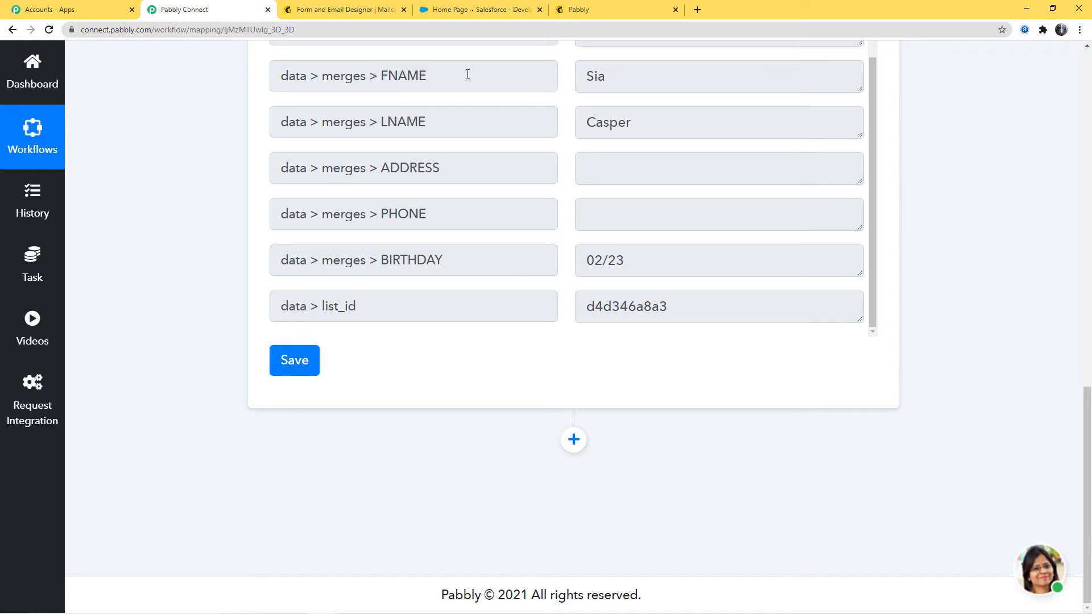
{"action": "left_click", "coordinate": [573, 439]}
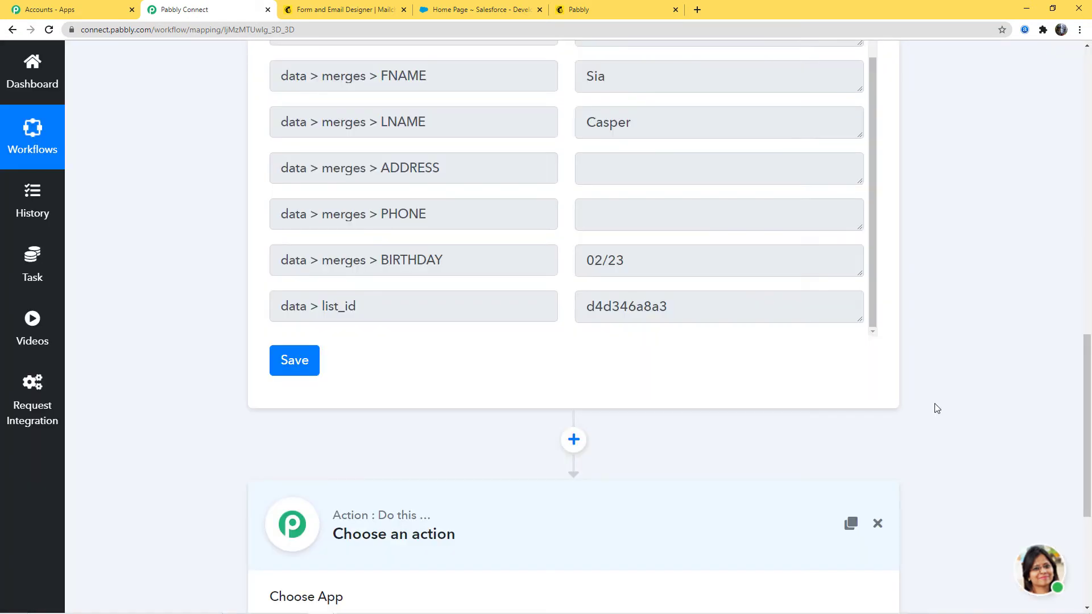
{"action": "scroll", "coordinate": [935, 408], "scroll_direction": "down", "scroll_amount": 4}
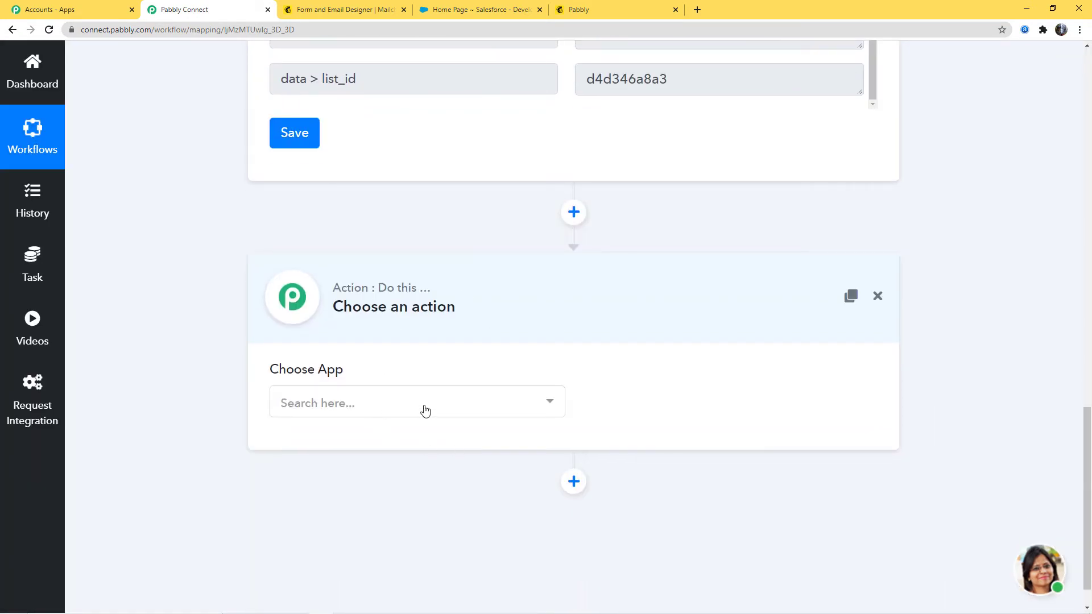
- Set the action step's app to Salesforce and its action event to Create Contact
{"action": "left_click", "coordinate": [425, 410]}
{"action": "type", "text": "sa"}
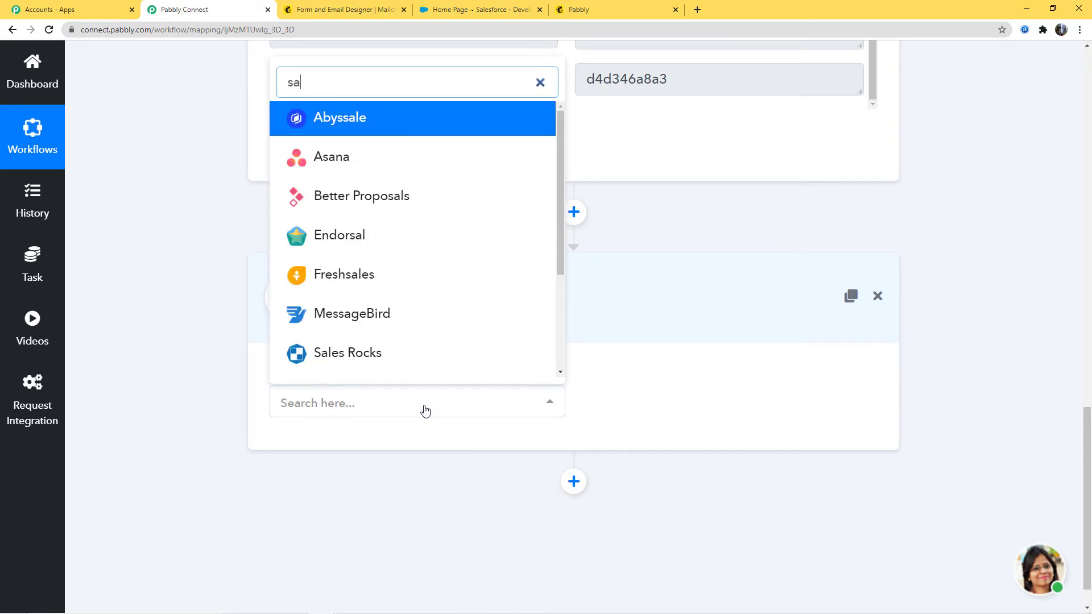
{"action": "type", "text": "lesf"}
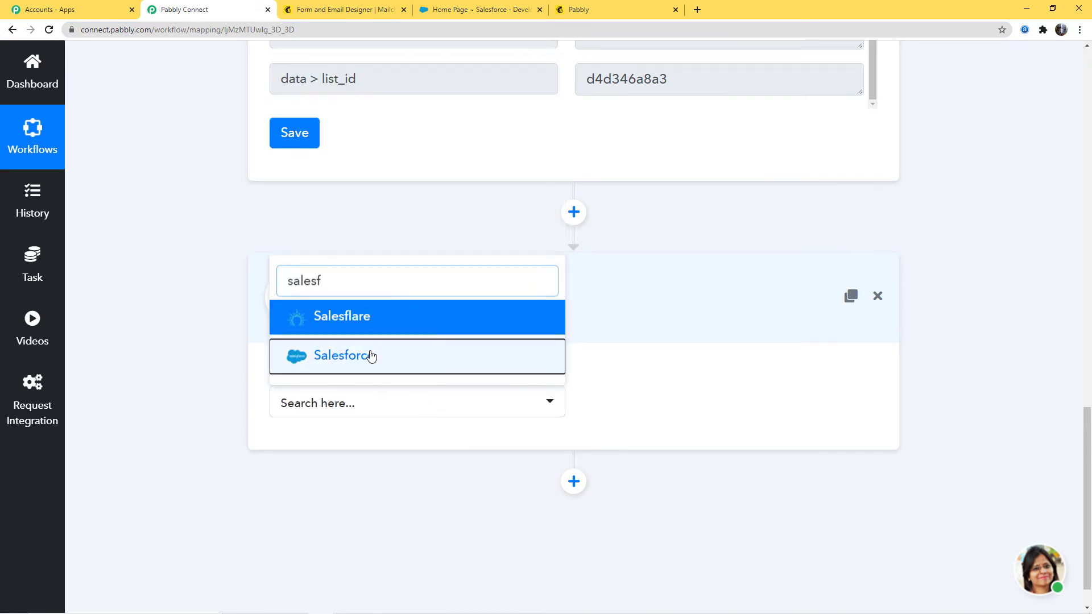
{"action": "left_click", "coordinate": [371, 357]}
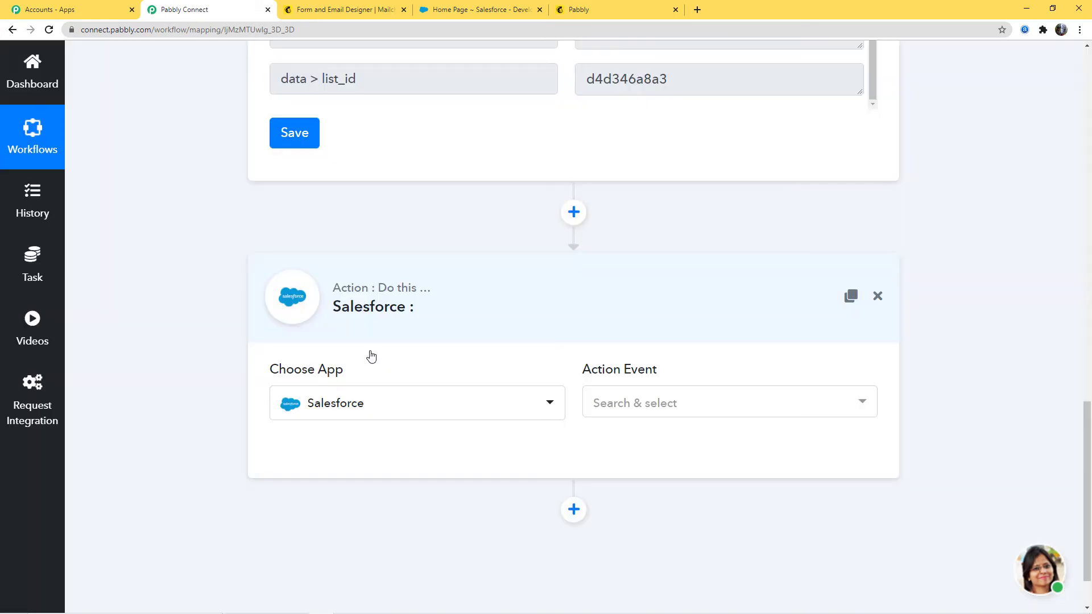
{"action": "left_click", "coordinate": [652, 408]}
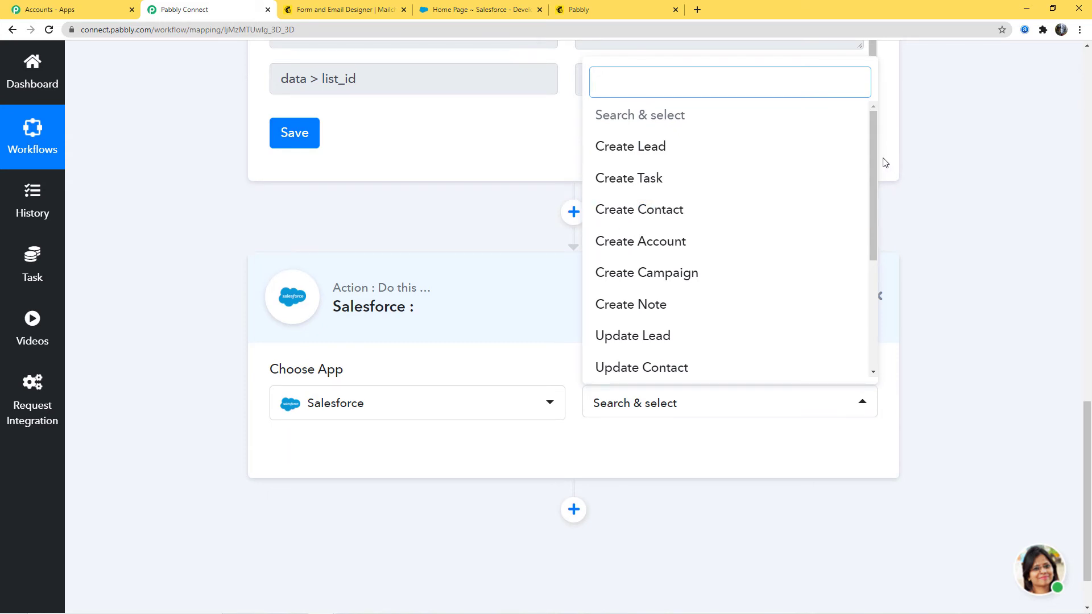
{"action": "left_click_drag", "start_coordinate": [873, 158], "coordinate": [868, 281]}
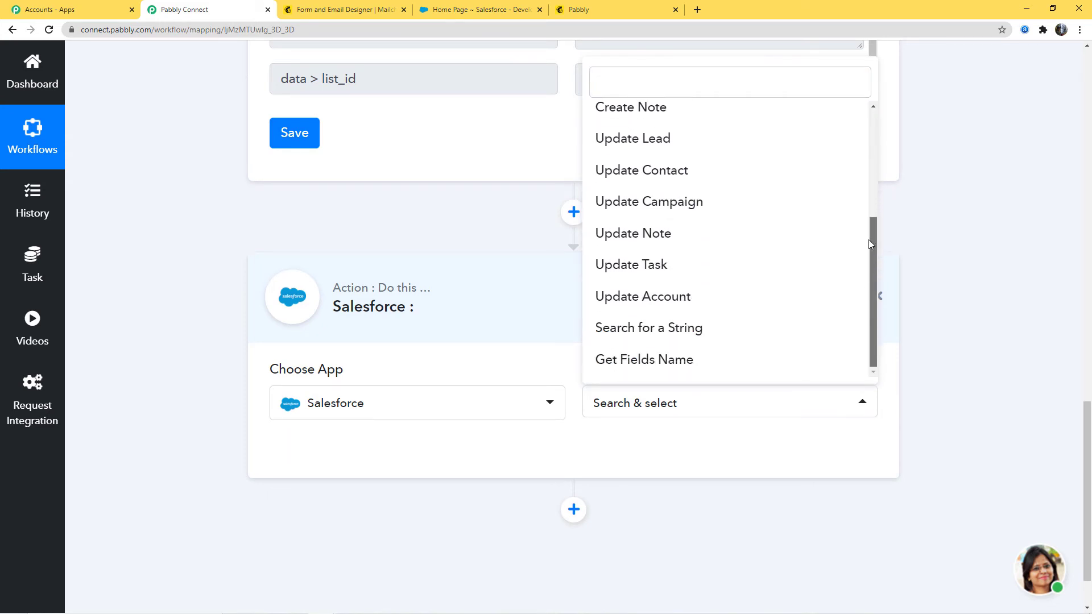
{"action": "left_click_drag", "start_coordinate": [869, 239], "coordinate": [866, 141]}
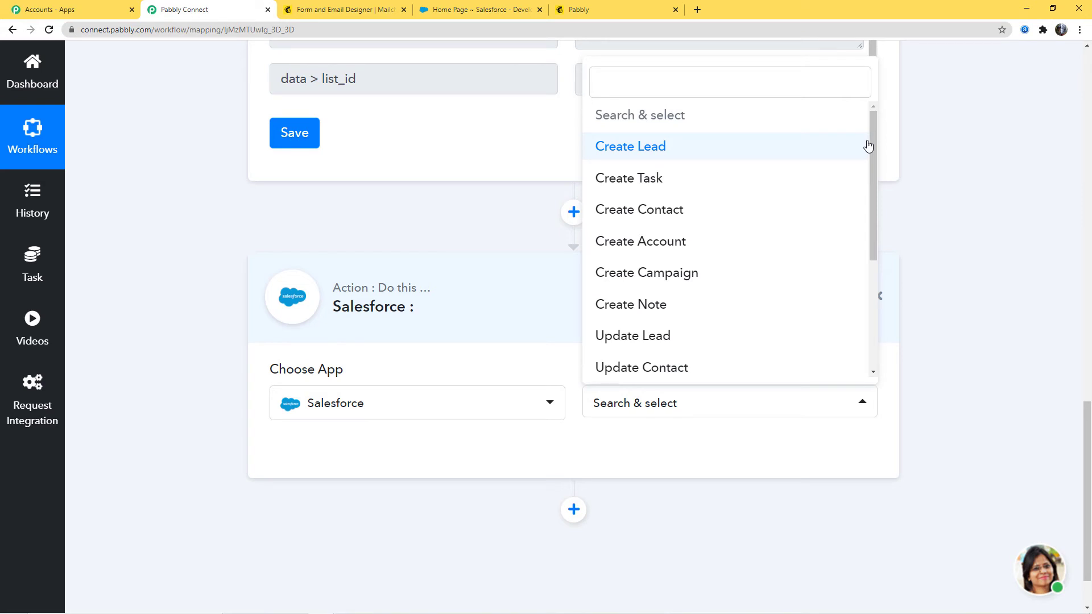
{"action": "left_click", "coordinate": [663, 212]}
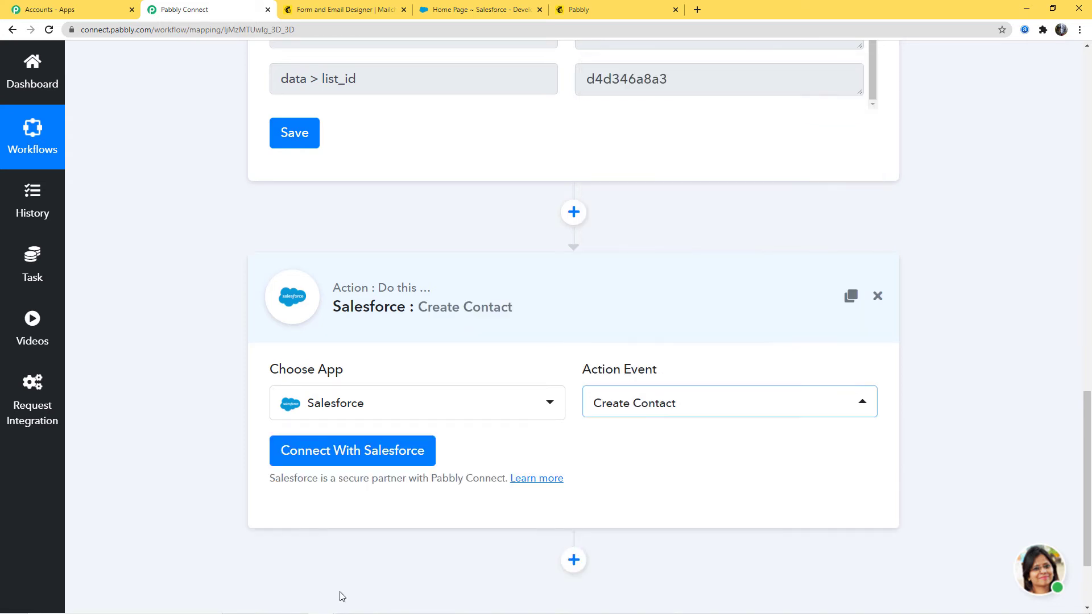
- Connect the action to Salesforce with new credentials and allow Pabbly Connect access to the account
{"action": "left_click", "coordinate": [360, 451]}
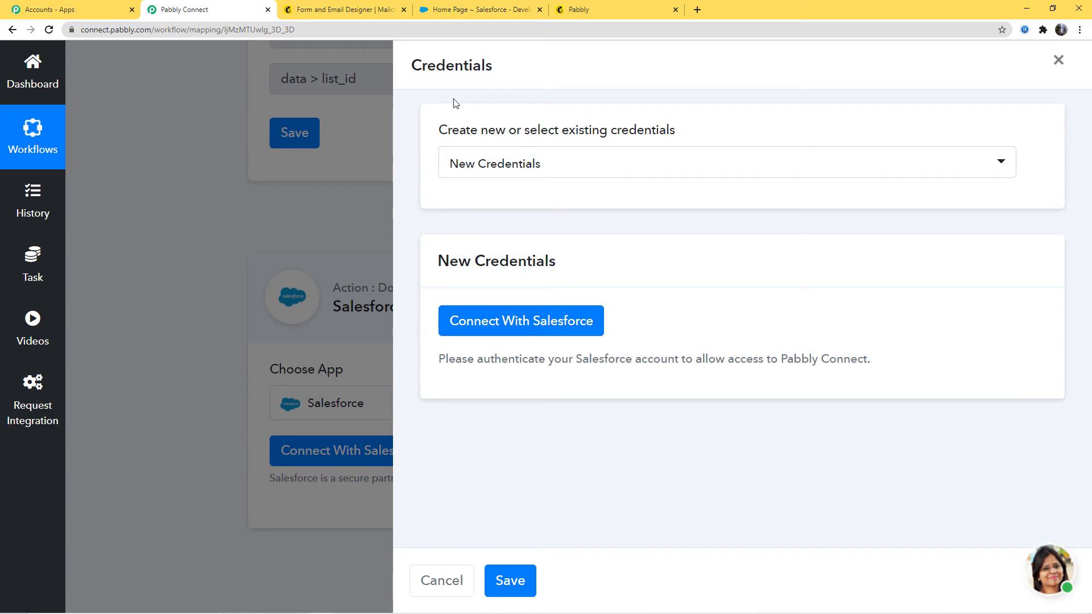
{"action": "left_click", "coordinate": [551, 166]}
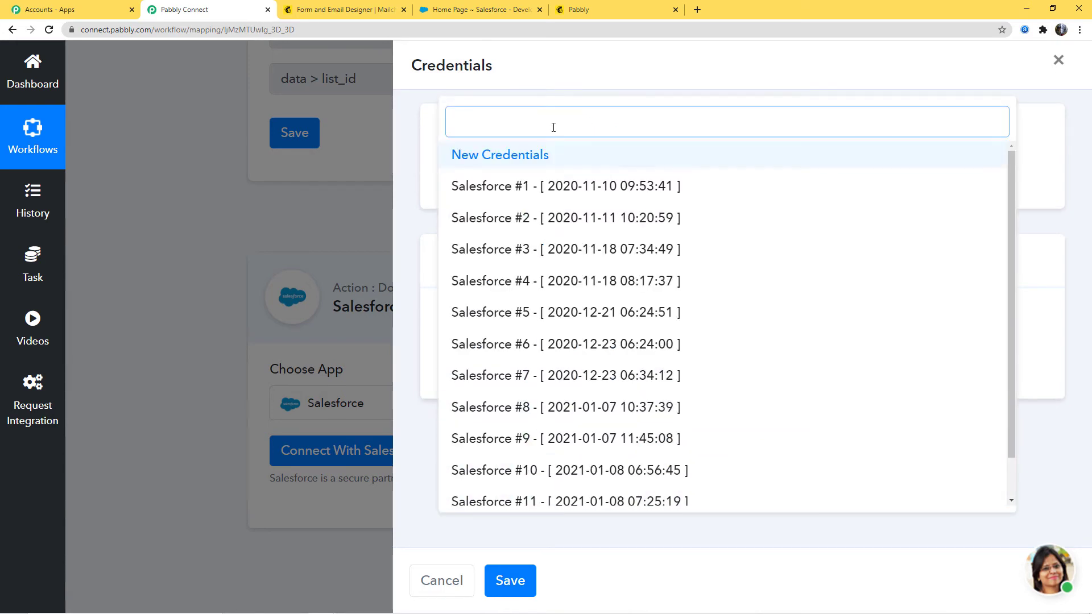
{"action": "left_click", "coordinate": [607, 91]}
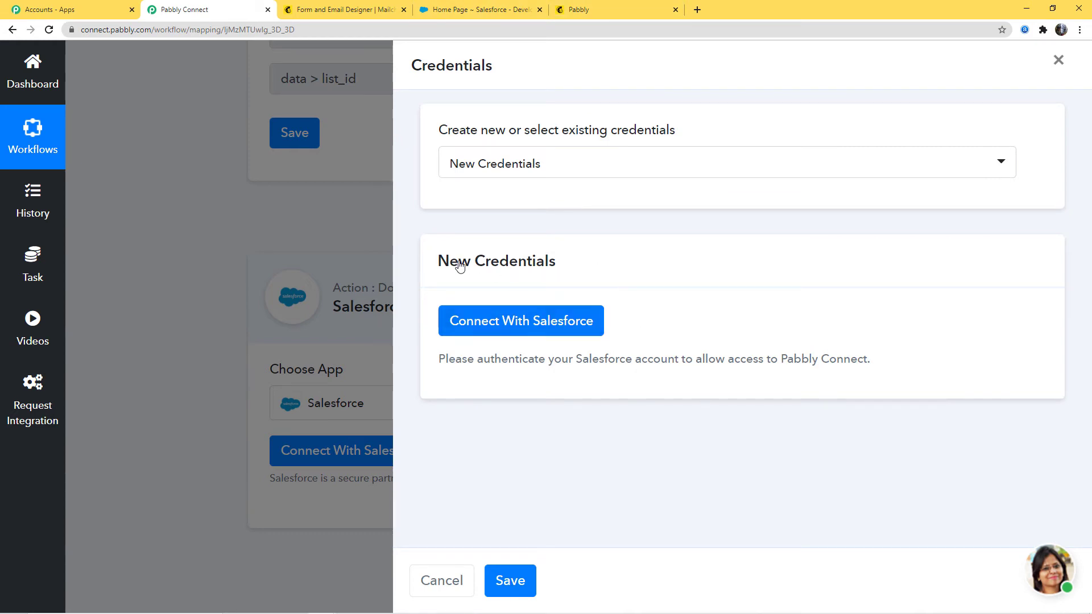
{"action": "left_click", "coordinate": [471, 334]}
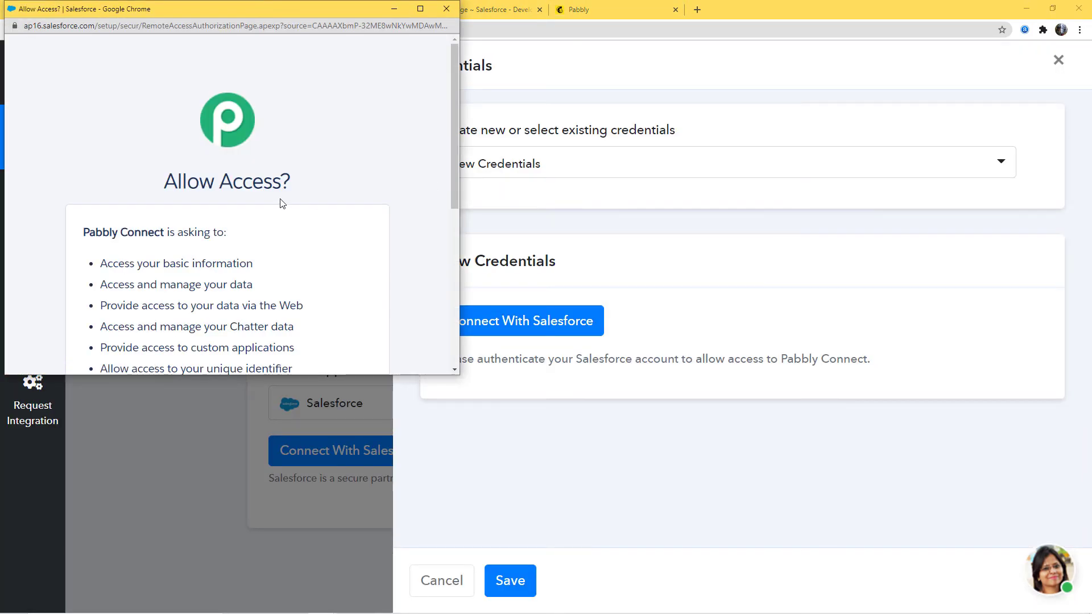
{"action": "scroll", "coordinate": [268, 176], "scroll_direction": "down", "scroll_amount": 4}
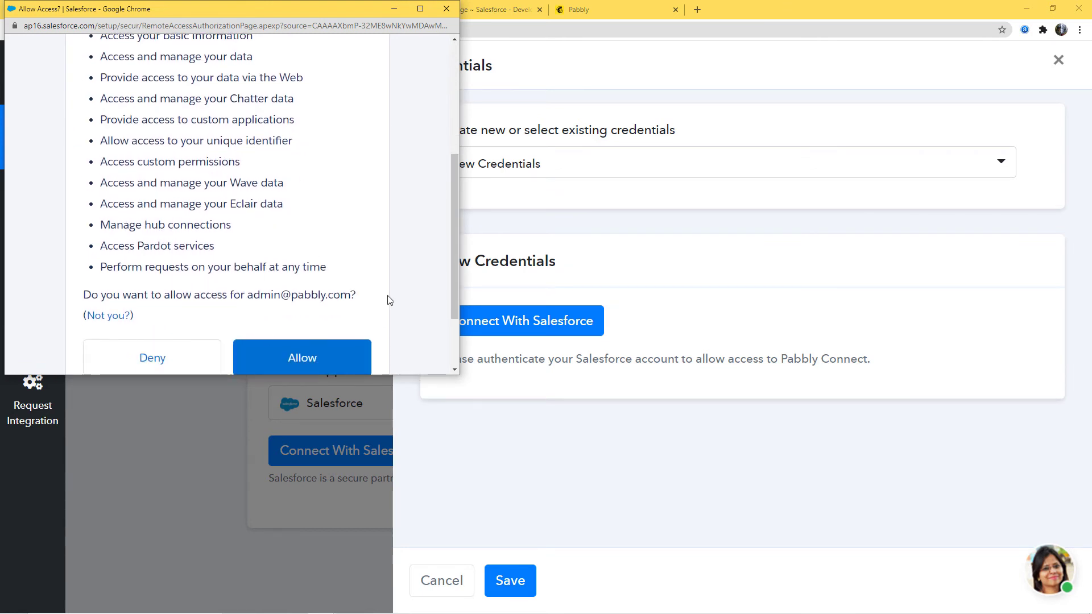
{"action": "scroll", "coordinate": [341, 285], "scroll_direction": "down", "scroll_amount": 2}
{"action": "left_click", "coordinate": [344, 263]}
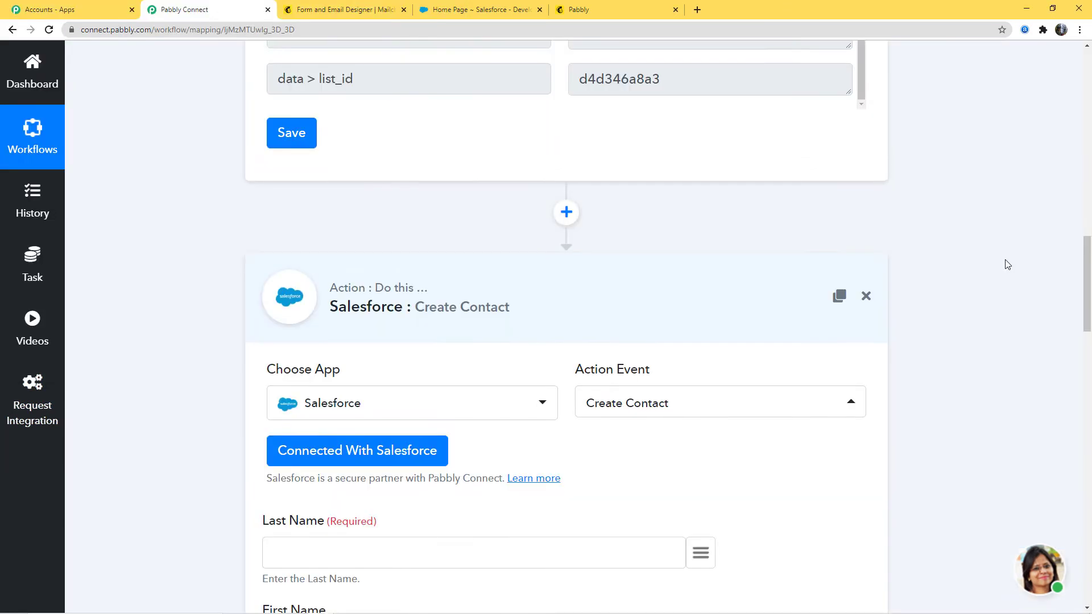
- Map the contact's required Last Name field to the trigger's data > merges > LNAME value
{"action": "scroll", "coordinate": [1004, 264], "scroll_direction": "down", "scroll_amount": 6}
{"action": "scroll", "coordinate": [614, 225], "scroll_direction": "down", "scroll_amount": 9}
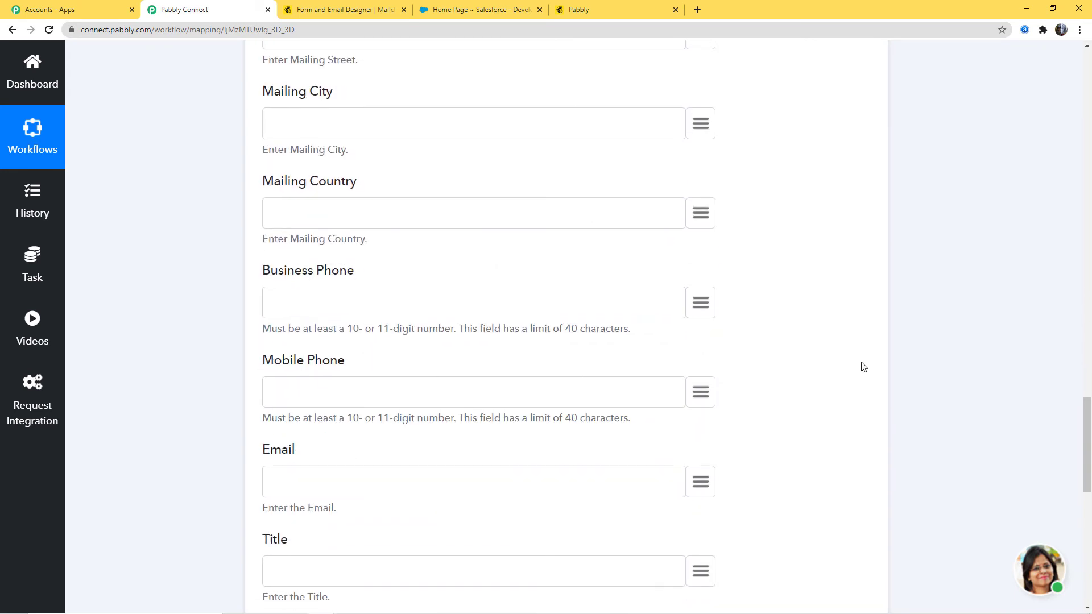
{"action": "scroll", "coordinate": [980, 383], "scroll_direction": "up", "scroll_amount": 20}
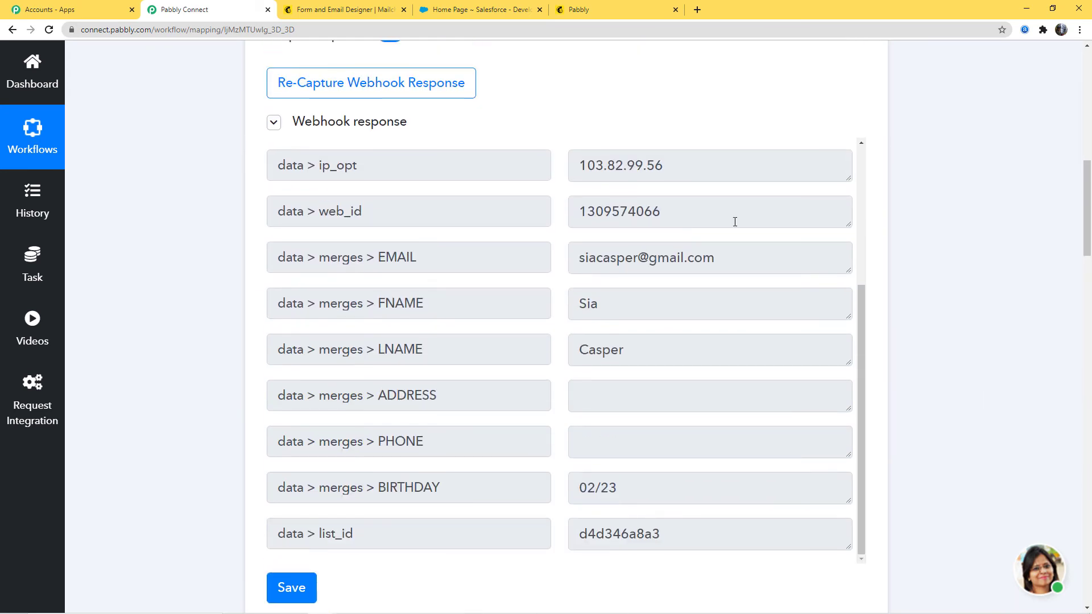
{"action": "scroll", "coordinate": [968, 361], "scroll_direction": "down", "scroll_amount": 15}
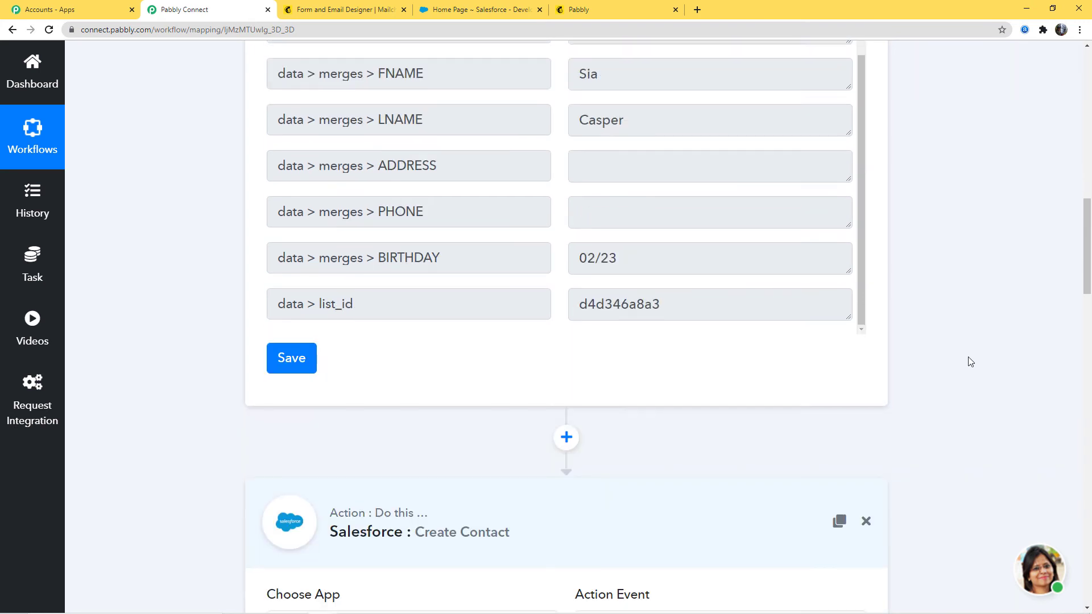
{"action": "scroll", "coordinate": [267, 182], "scroll_direction": "up", "scroll_amount": 1}
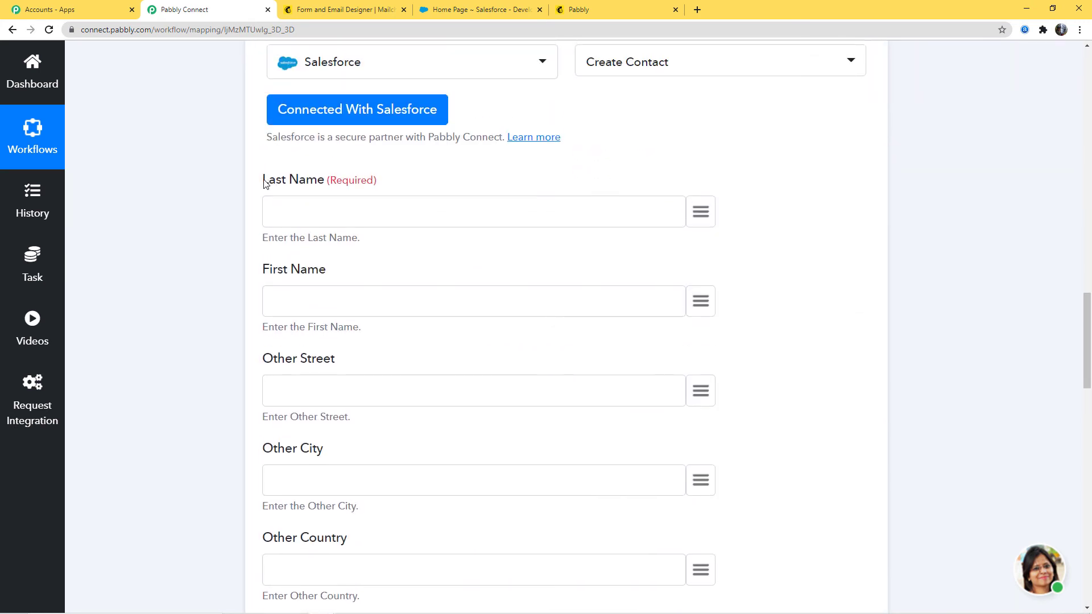
{"action": "left_click_drag", "start_coordinate": [265, 183], "coordinate": [321, 178]}
{"action": "left_click", "coordinate": [317, 179]}
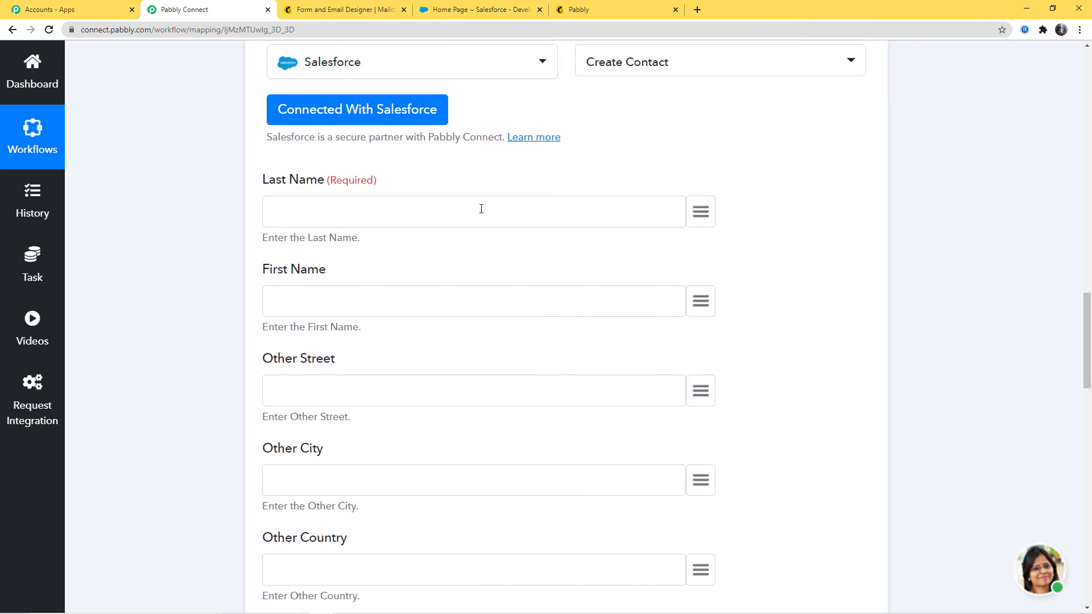
{"action": "left_click", "coordinate": [701, 212]}
{"action": "scroll", "coordinate": [561, 376], "scroll_direction": "down", "scroll_amount": 5}
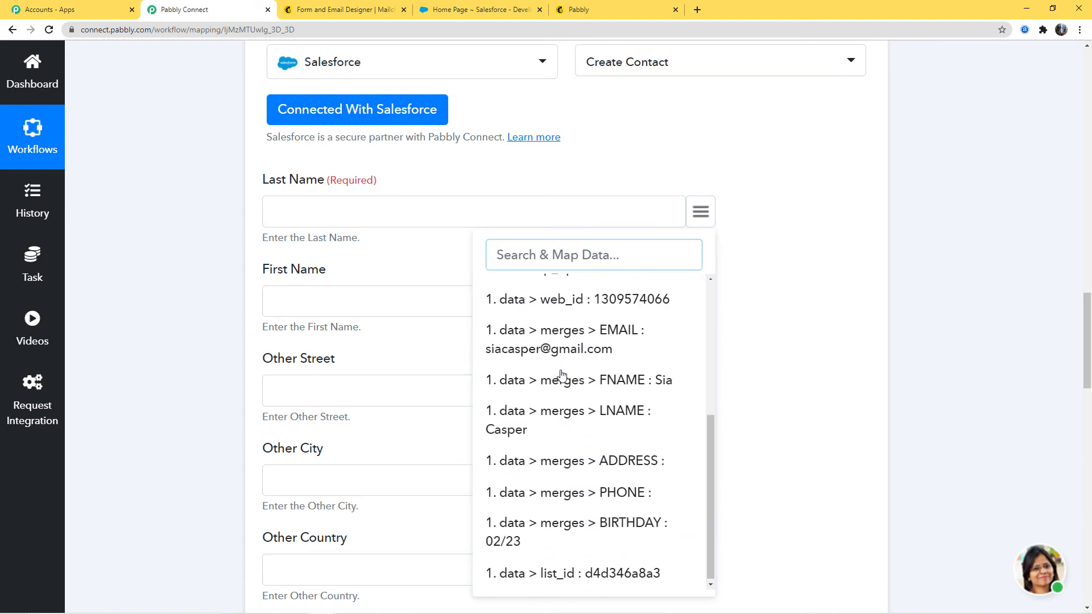
{"action": "left_click", "coordinate": [597, 414]}
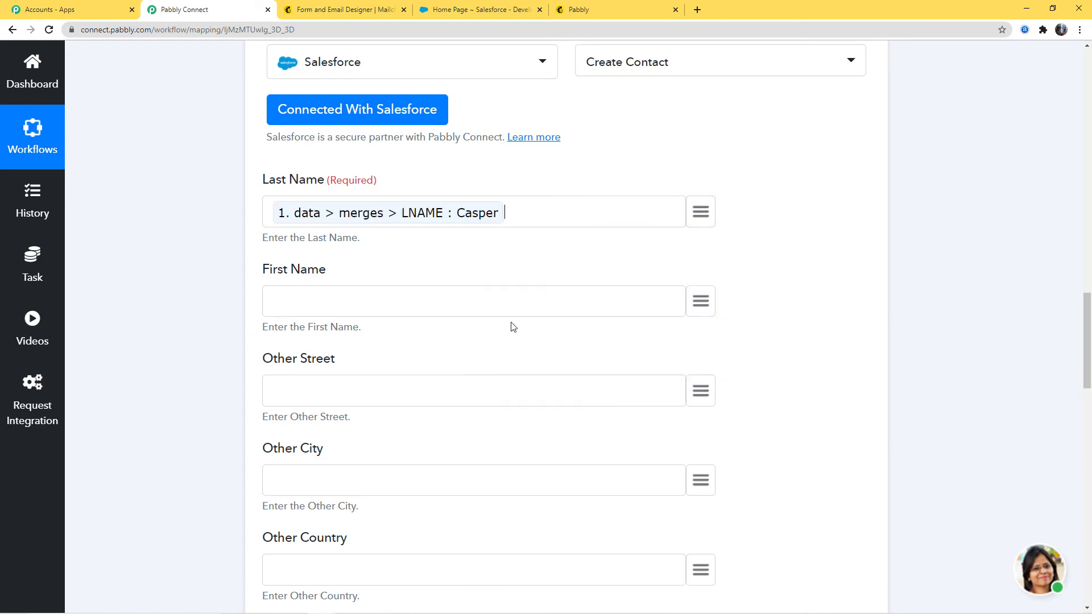
- Map the contact's First Name field to the trigger's data > merges > FNAME value
{"action": "left_click", "coordinate": [709, 302]}
{"action": "scroll", "coordinate": [634, 540], "scroll_direction": "down", "scroll_amount": 4}
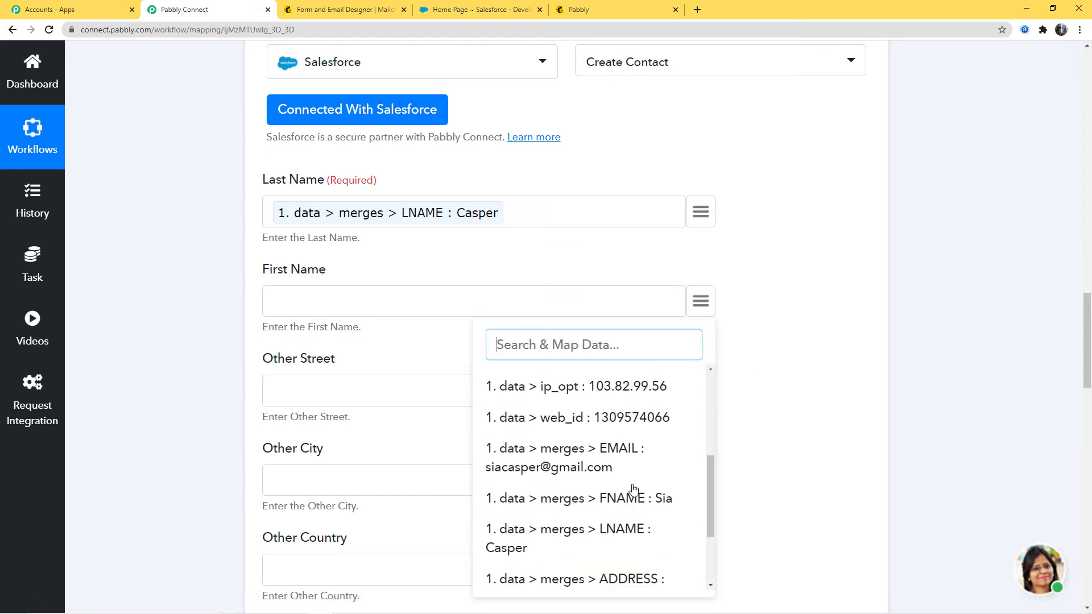
{"action": "left_click", "coordinate": [627, 500]}
- Map the contact's Email field to the trigger's data > email value
{"action": "scroll", "coordinate": [398, 330], "scroll_direction": "down", "scroll_amount": 4}
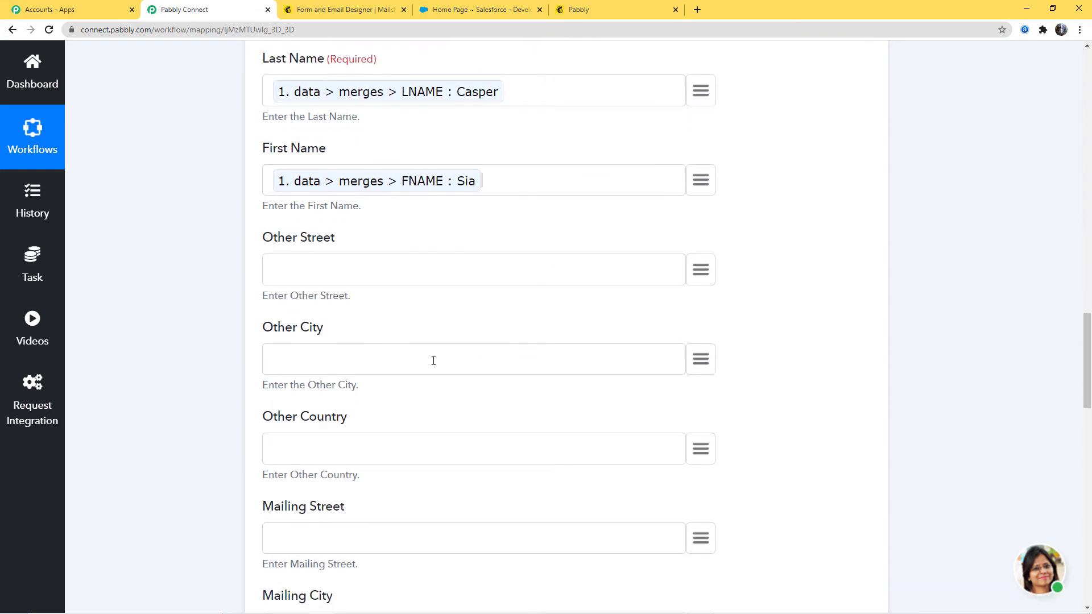
{"action": "scroll", "coordinate": [421, 358], "scroll_direction": "down", "scroll_amount": 6}
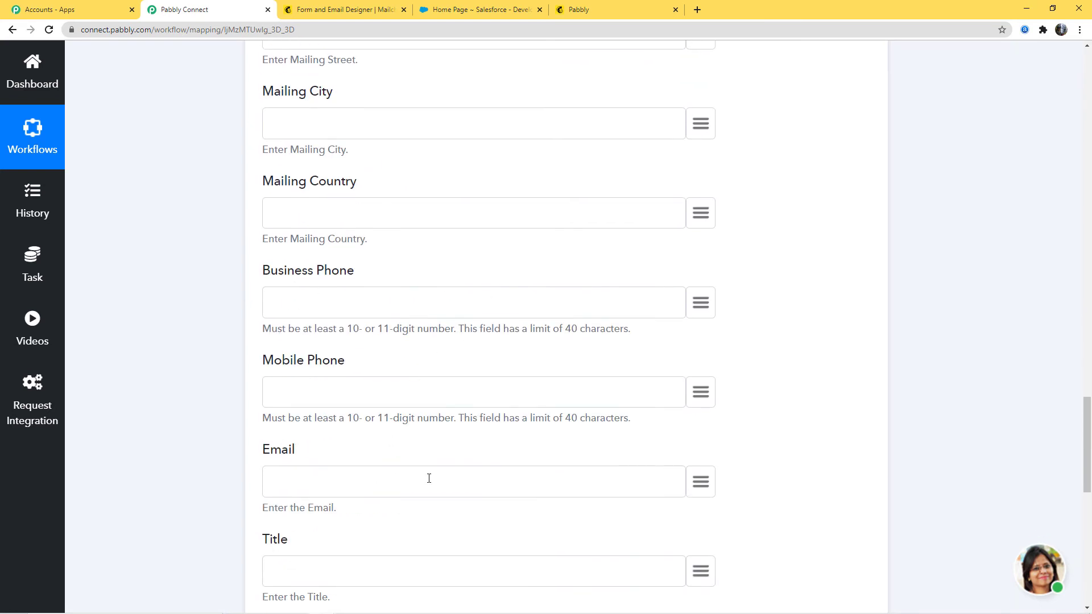
{"action": "scroll", "coordinate": [415, 406], "scroll_direction": "down", "scroll_amount": 2}
{"action": "left_click", "coordinate": [701, 374]}
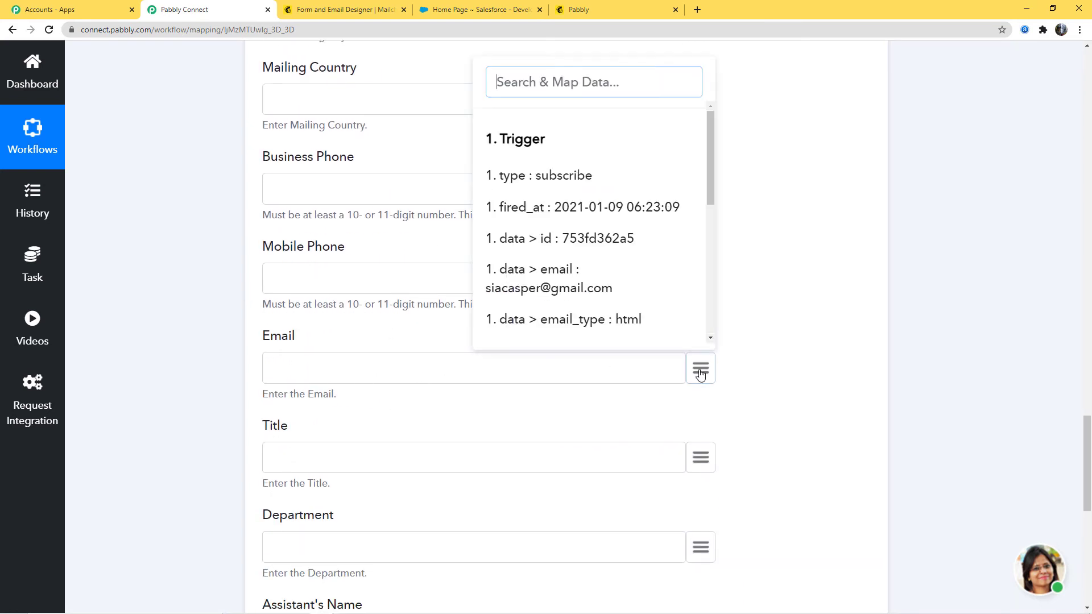
{"action": "type", "text": "em"}
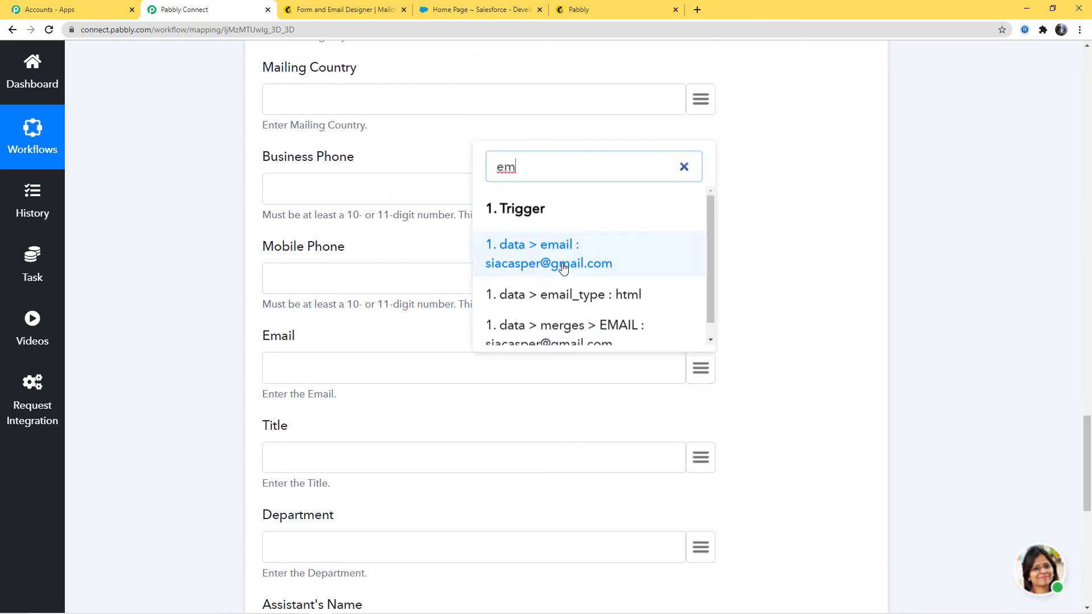
{"action": "left_click", "coordinate": [540, 253]}
- Set the contact's Lead Source to Other and enter "Mailchimp Subscriber" as the Description
{"action": "scroll", "coordinate": [825, 370], "scroll_direction": "down", "scroll_amount": 4}
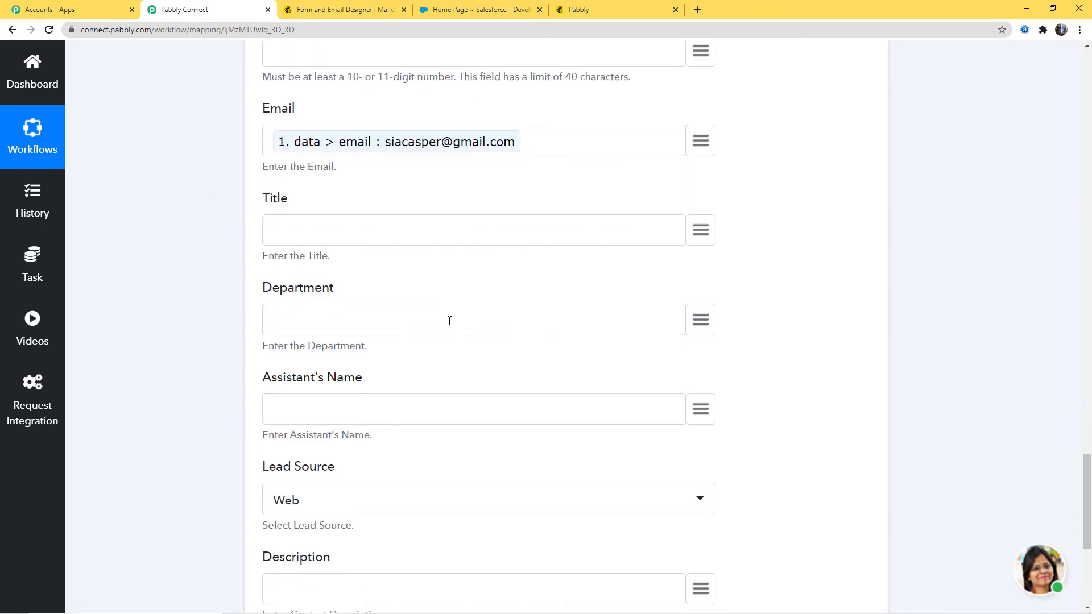
{"action": "scroll", "coordinate": [392, 332], "scroll_direction": "down", "scroll_amount": 3}
{"action": "left_click", "coordinate": [339, 336]}
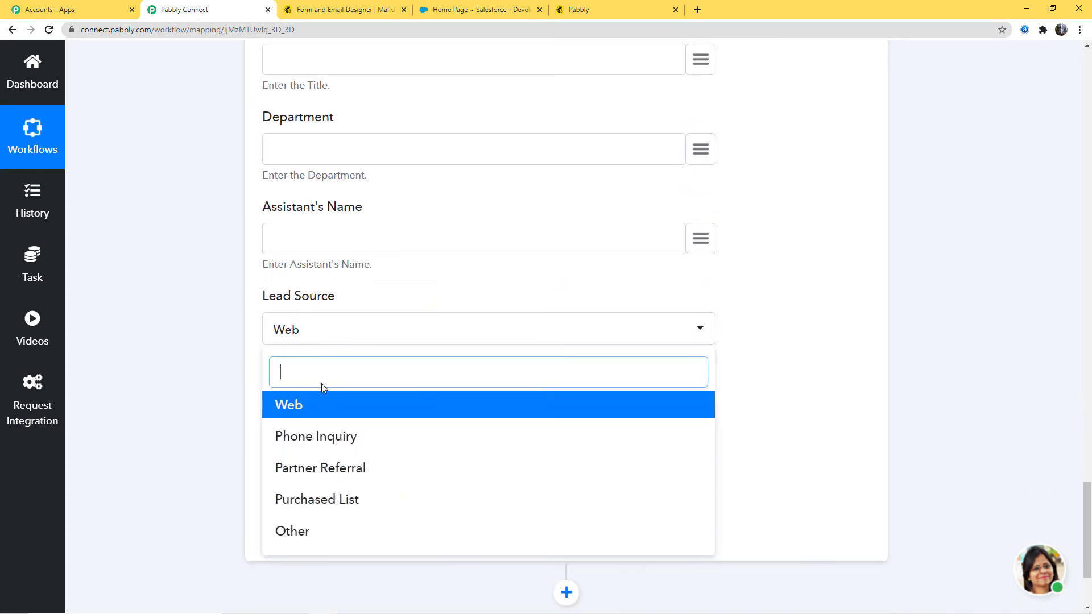
{"action": "left_click", "coordinate": [298, 537]}
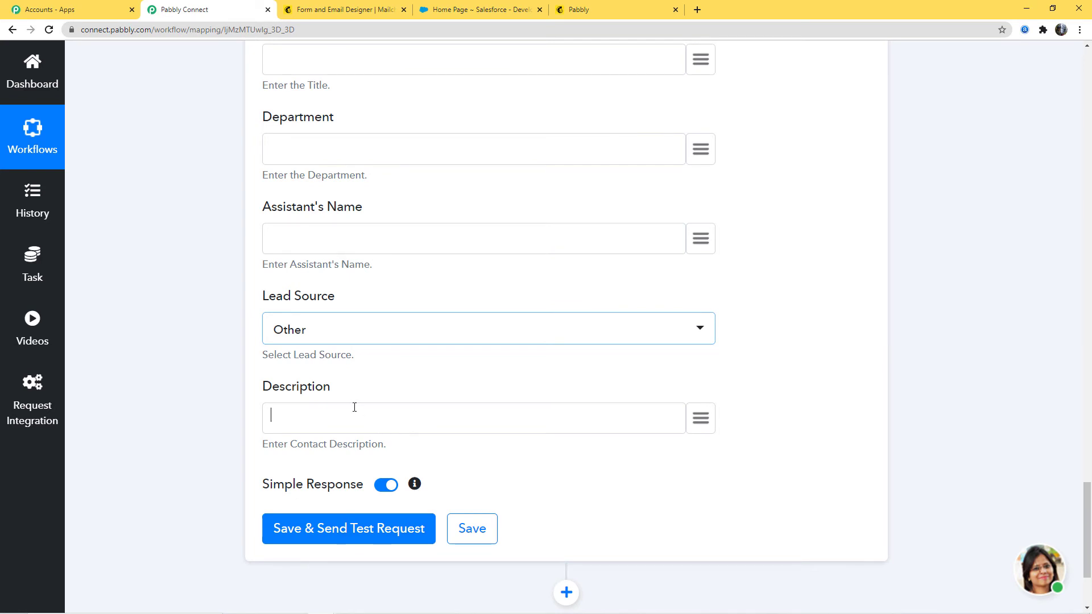
{"action": "type", "text": "Mail"}
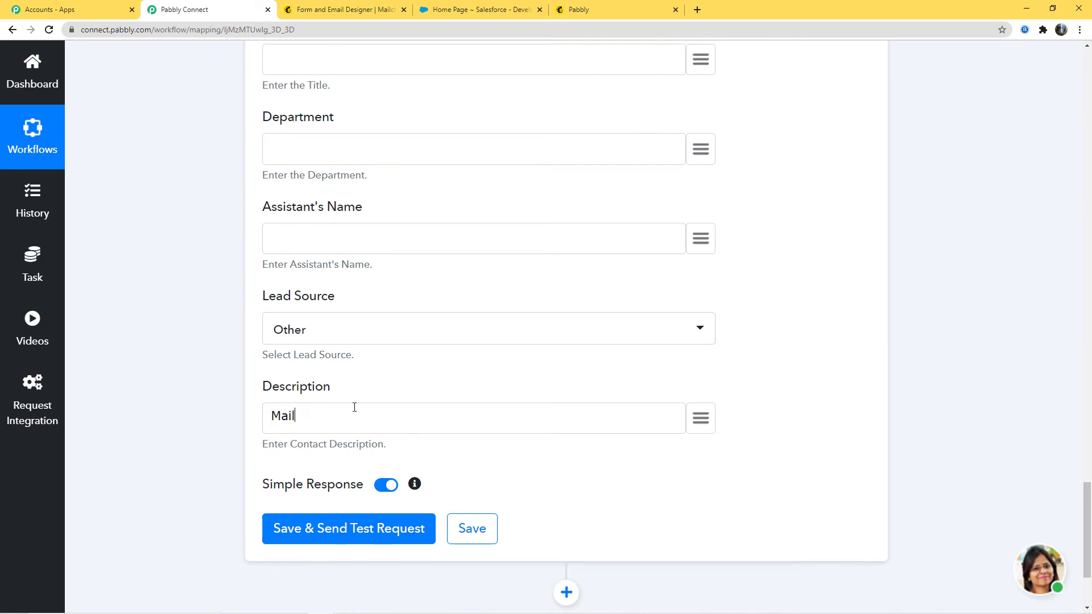
{"action": "type", "text": "chimp Subscriber"}
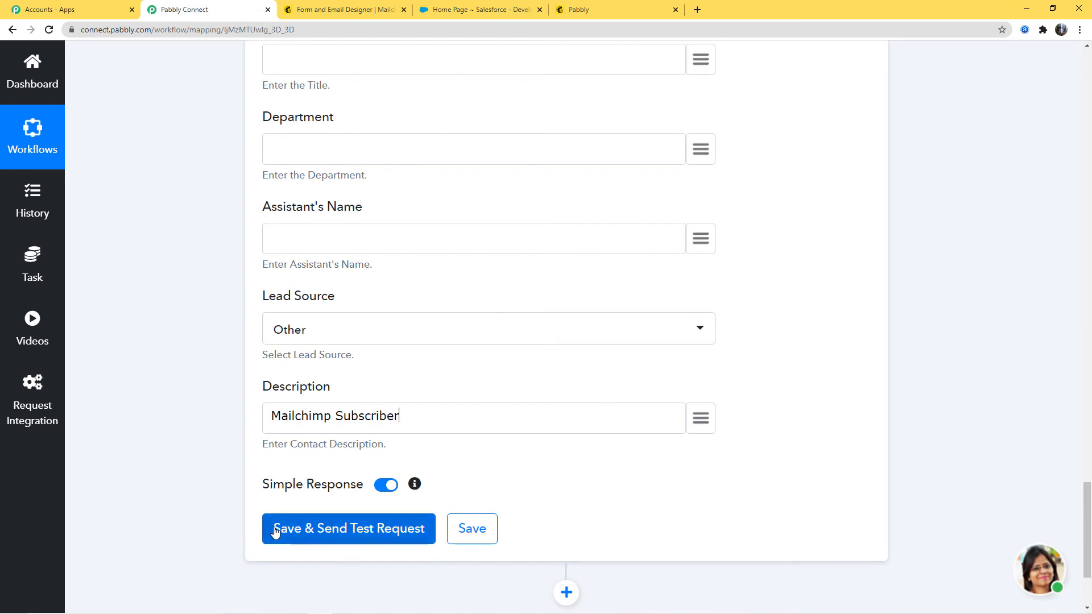
- Send a test request for the Create Contact action, review its API response and save the action
{"action": "left_click", "coordinate": [353, 530]}
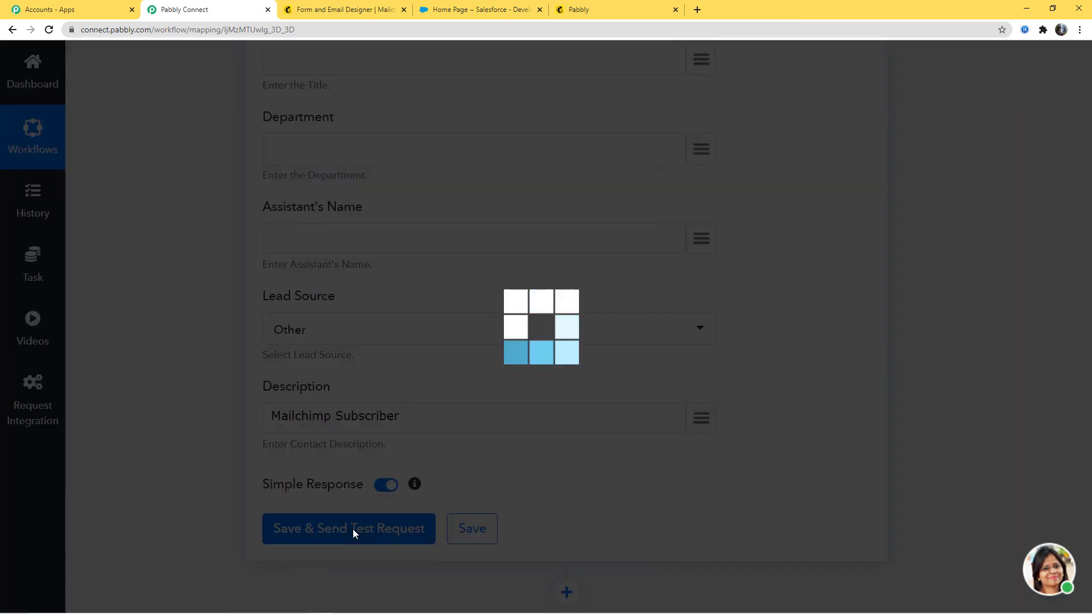
{"action": "scroll", "coordinate": [883, 244], "scroll_direction": "down", "scroll_amount": 7}
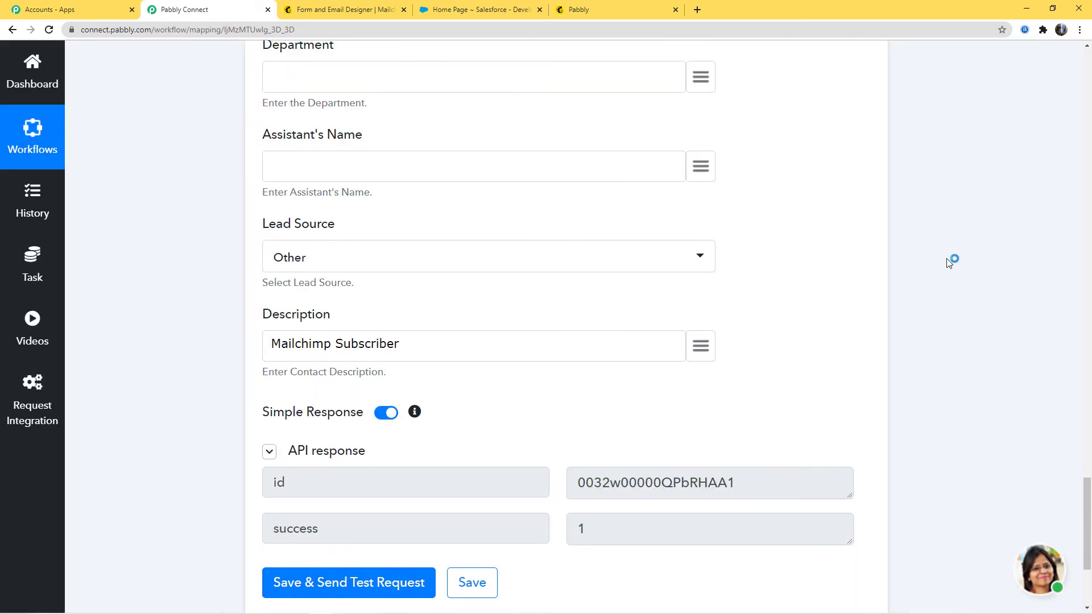
{"action": "scroll", "coordinate": [947, 263], "scroll_direction": "down", "scroll_amount": 1}
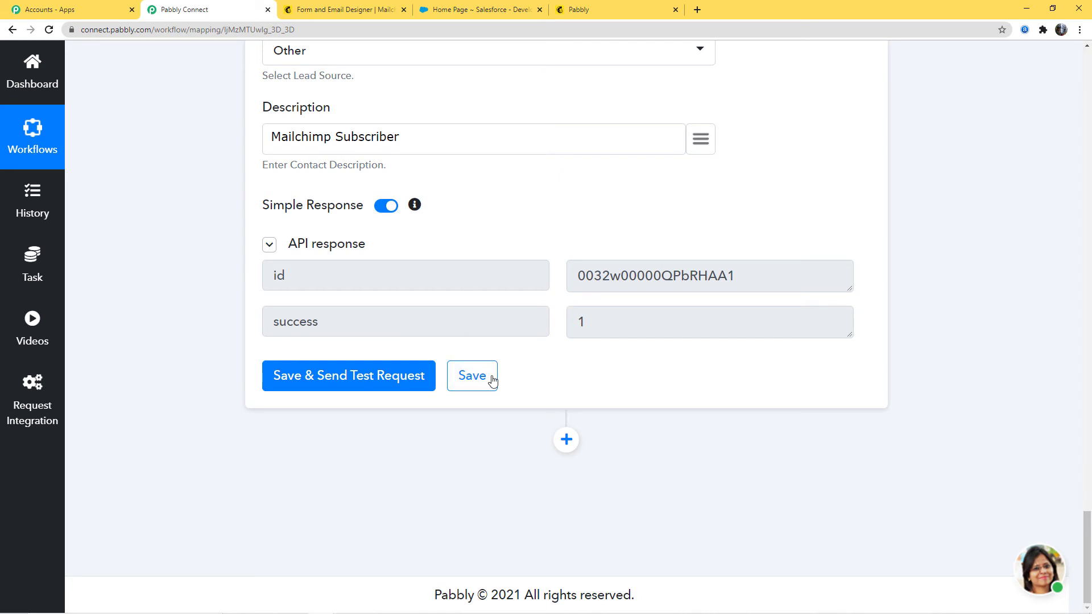
{"action": "left_click", "coordinate": [469, 381]}
- Switch to Salesforce and open the test subscriber's record from the recent contacts to check its details
{"action": "left_click", "coordinate": [455, 10]}
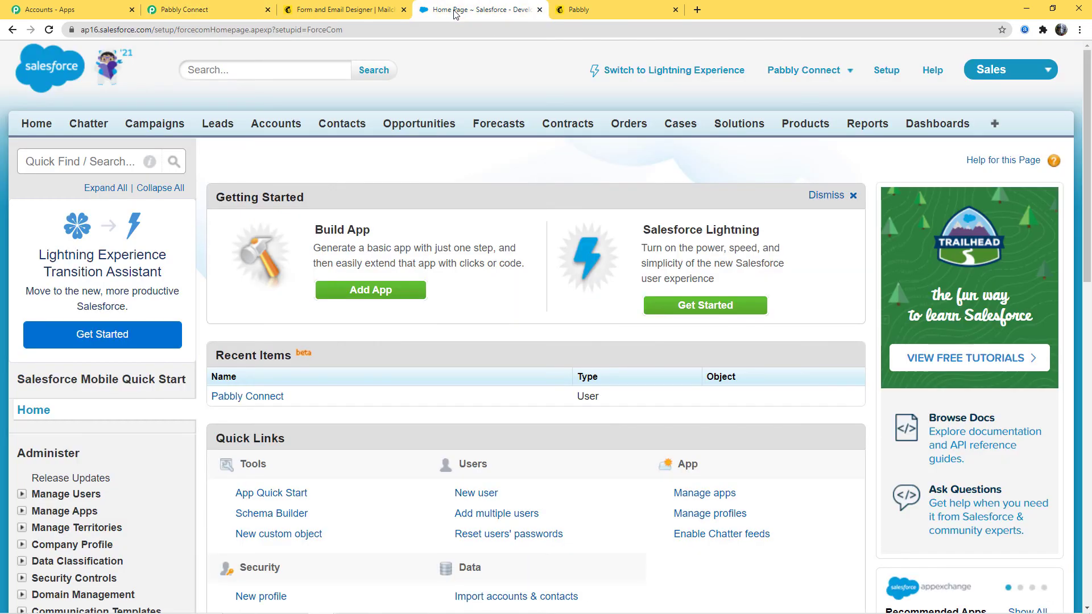
{"action": "left_click", "coordinate": [345, 127]}
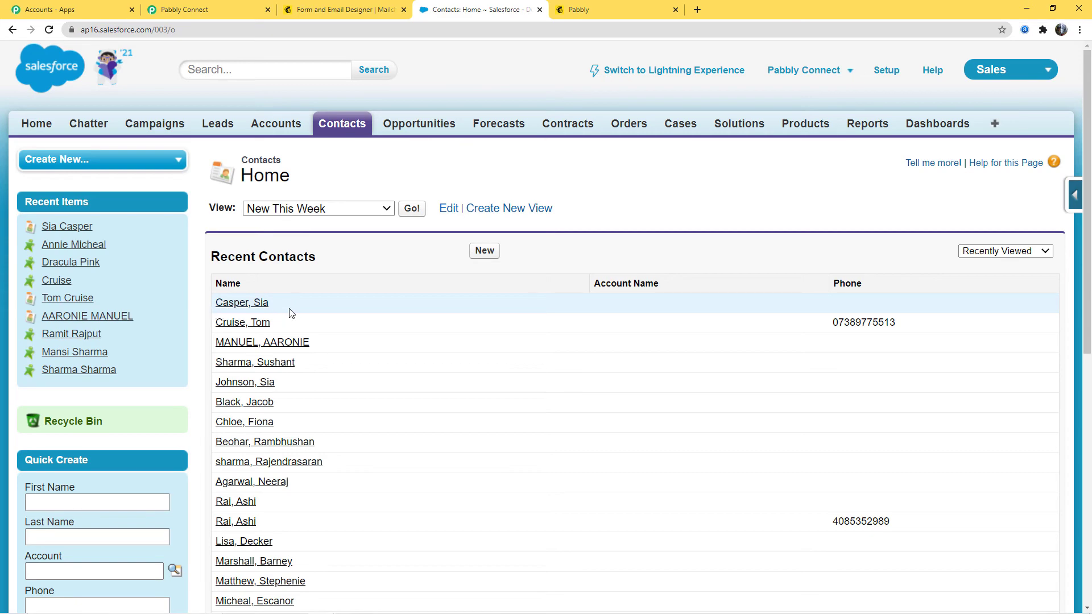
{"action": "left_click", "coordinate": [247, 308]}
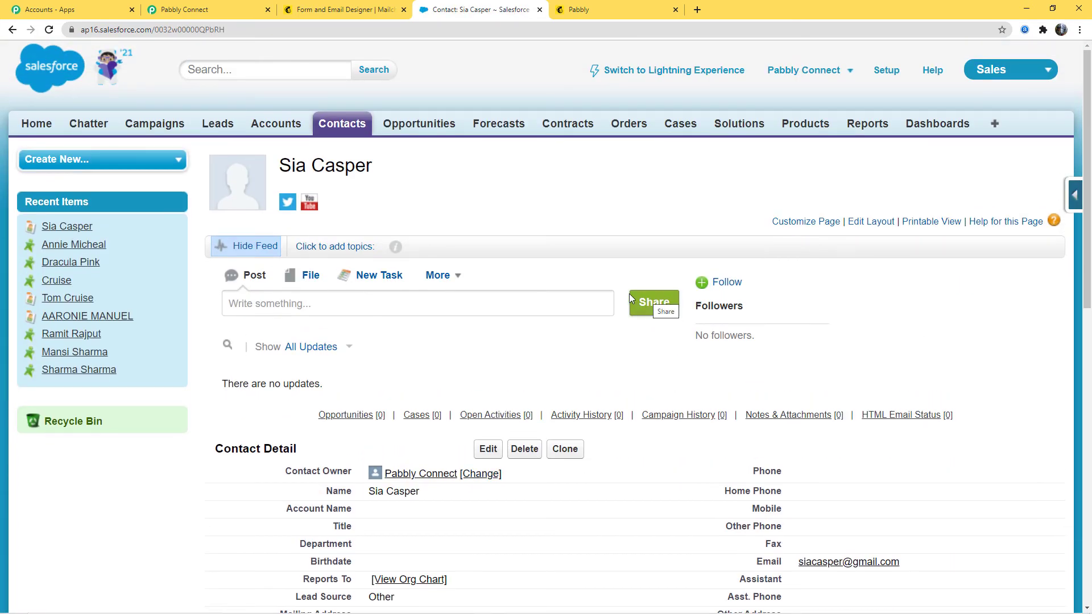
- Review the contact's details down to the Description field, and return to the Contacts home page
{"action": "scroll", "coordinate": [691, 371], "scroll_direction": "down", "scroll_amount": 4}
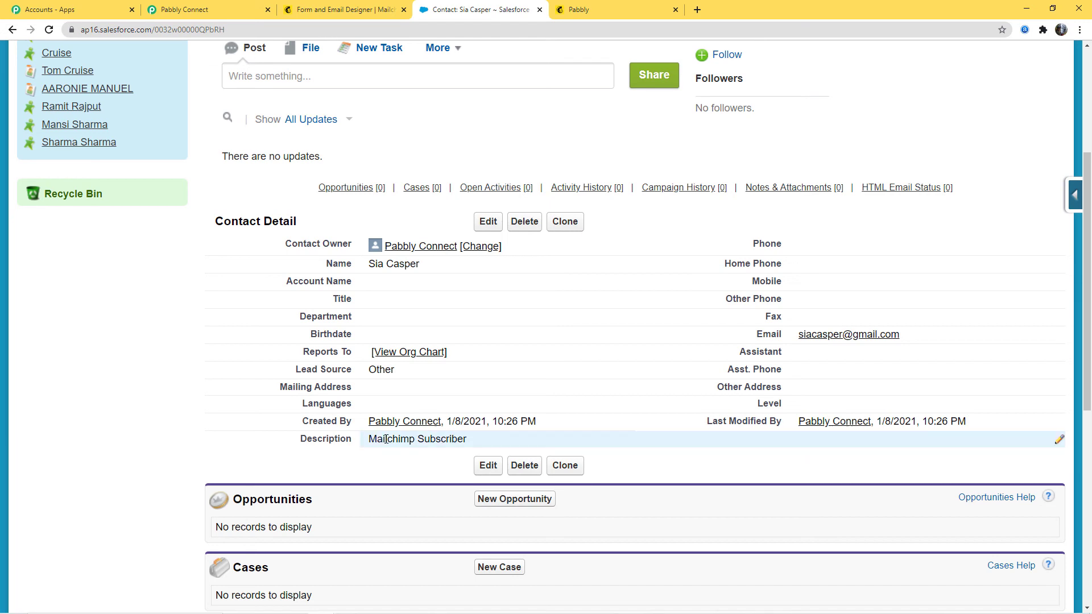
{"action": "scroll", "coordinate": [617, 380], "scroll_direction": "up", "scroll_amount": 1}
{"action": "scroll", "coordinate": [618, 384], "scroll_direction": "up", "scroll_amount": 4}
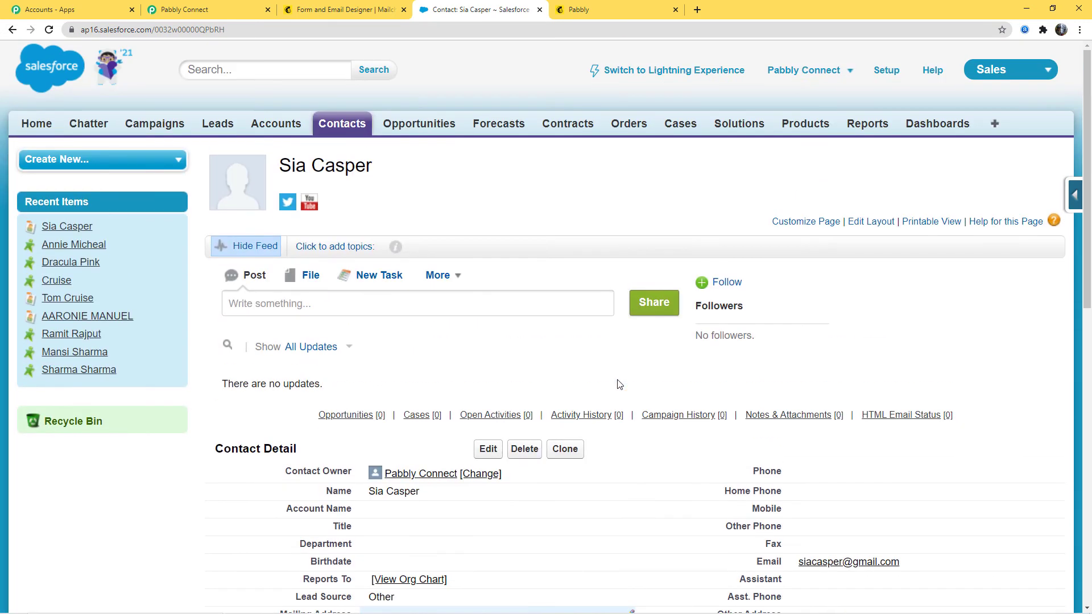
{"action": "left_click", "coordinate": [344, 132]}
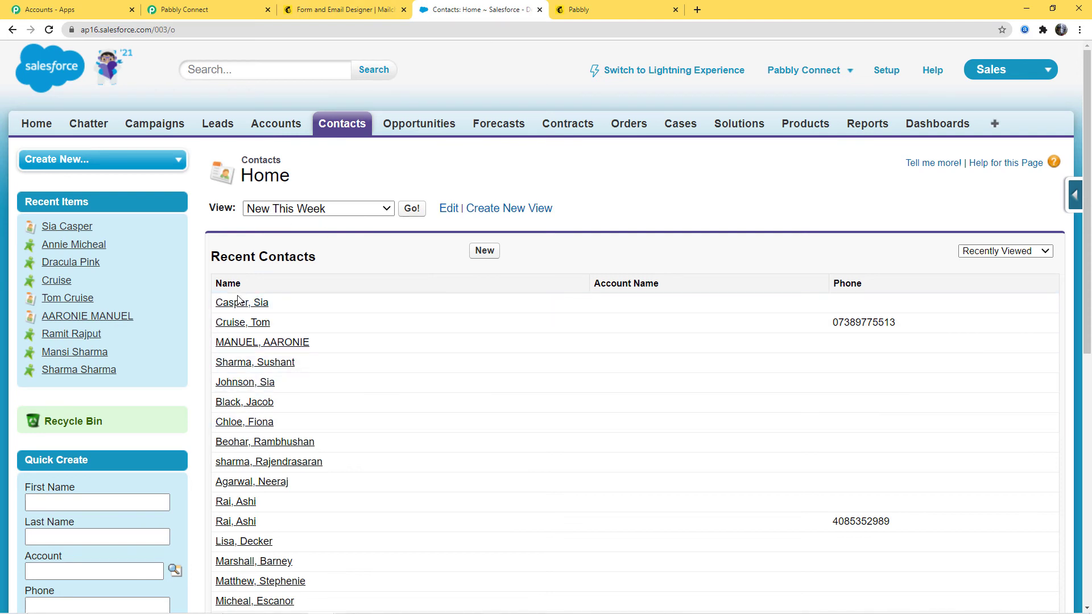
- Copy the signup form URL from Mailchimp's Form builder and open it in place of the subscription confirmation page
{"action": "left_click", "coordinate": [331, 11]}
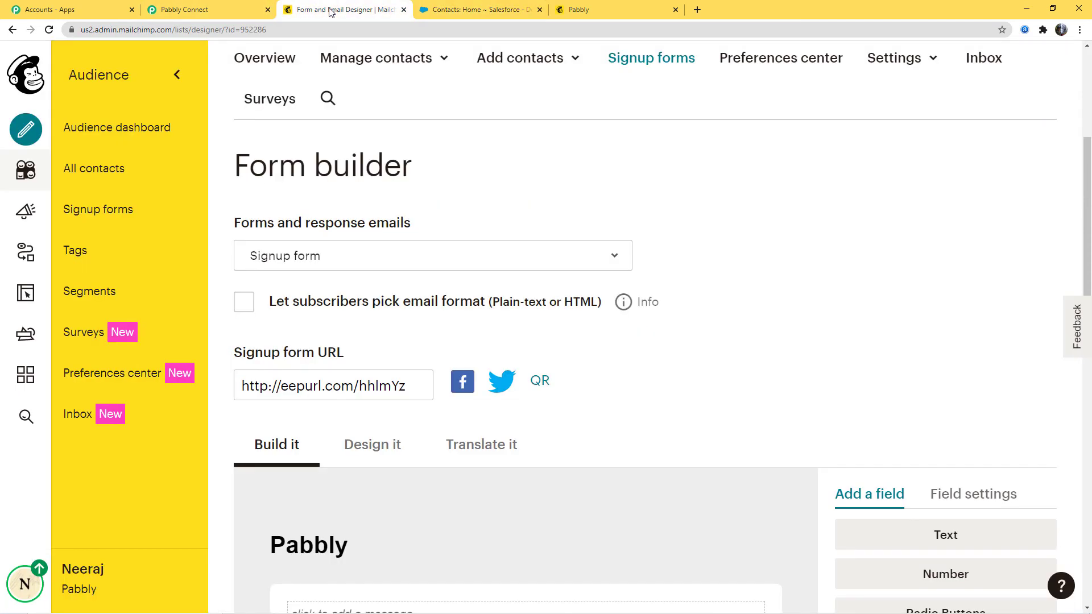
{"action": "left_click", "coordinate": [415, 385]}
{"action": "key", "text": "ctrl+c"}
{"action": "left_click", "coordinate": [614, 9]}
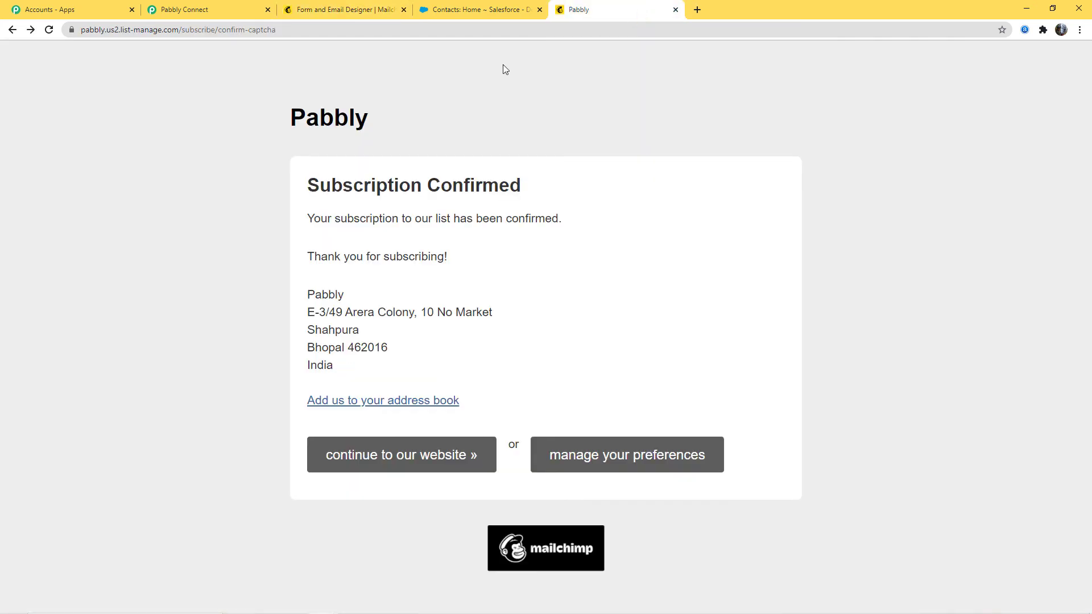
{"action": "left_click", "coordinate": [275, 36]}
{"action": "key", "text": "ctrl+v"}
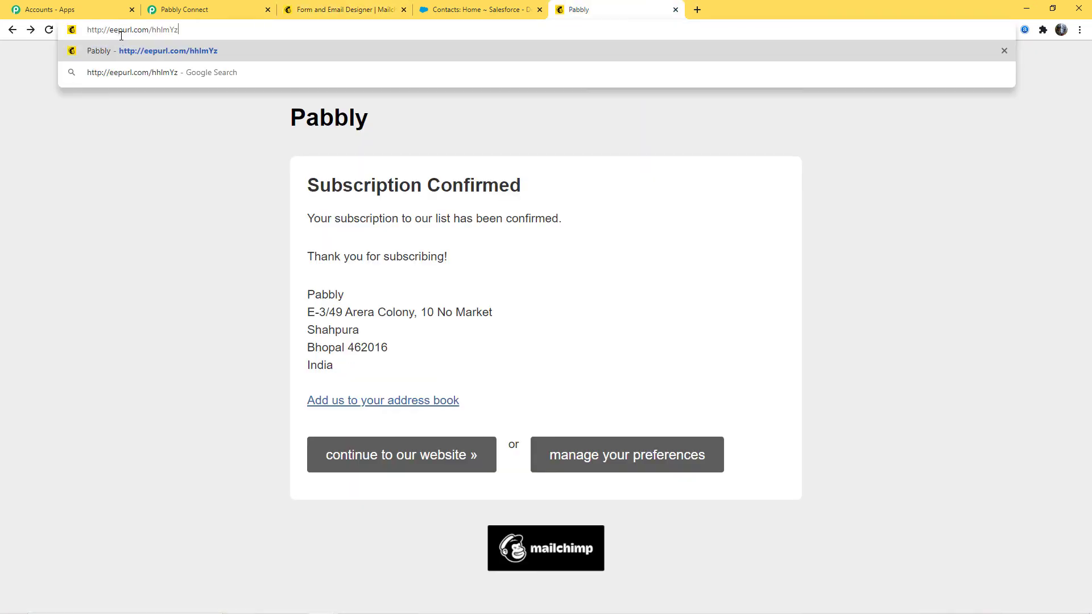
{"action": "key", "text": "Return"}
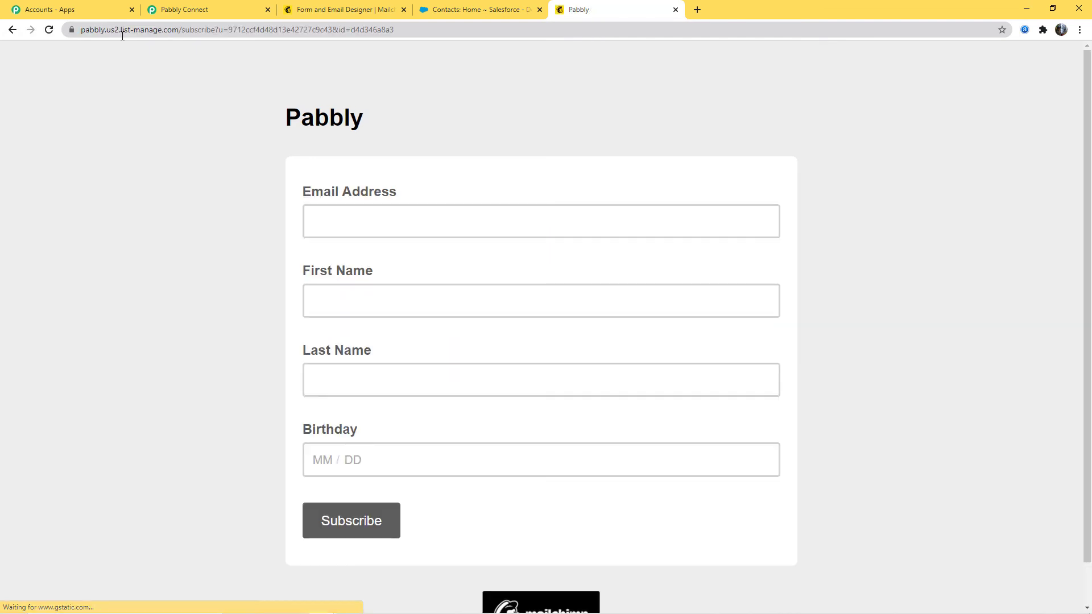
- Fill in the signup form with a second test subscriber's email address, first name, last name and birthday
{"action": "left_click", "coordinate": [334, 219]}
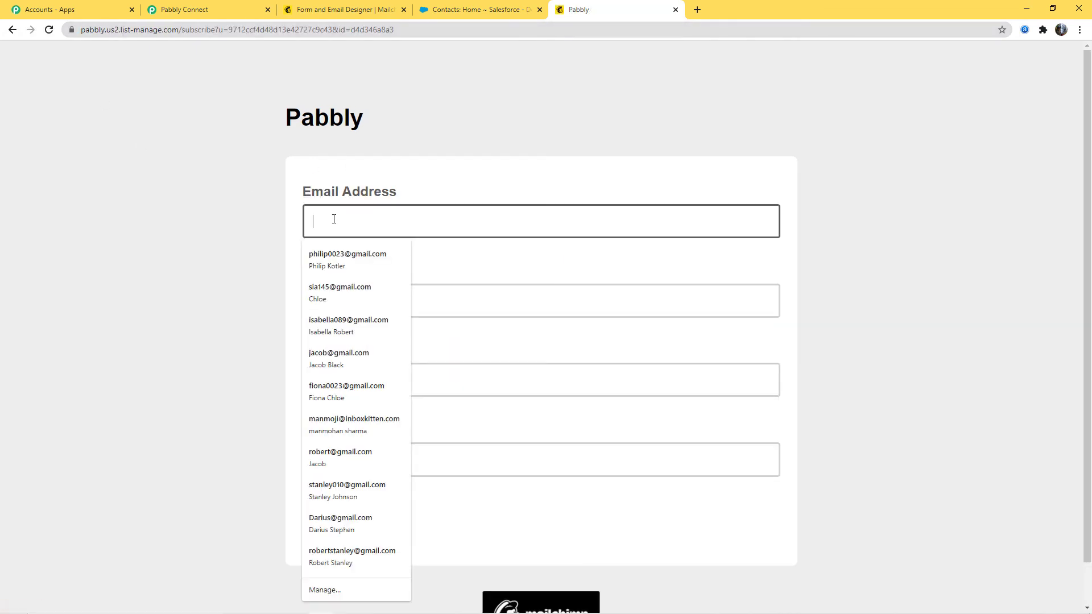
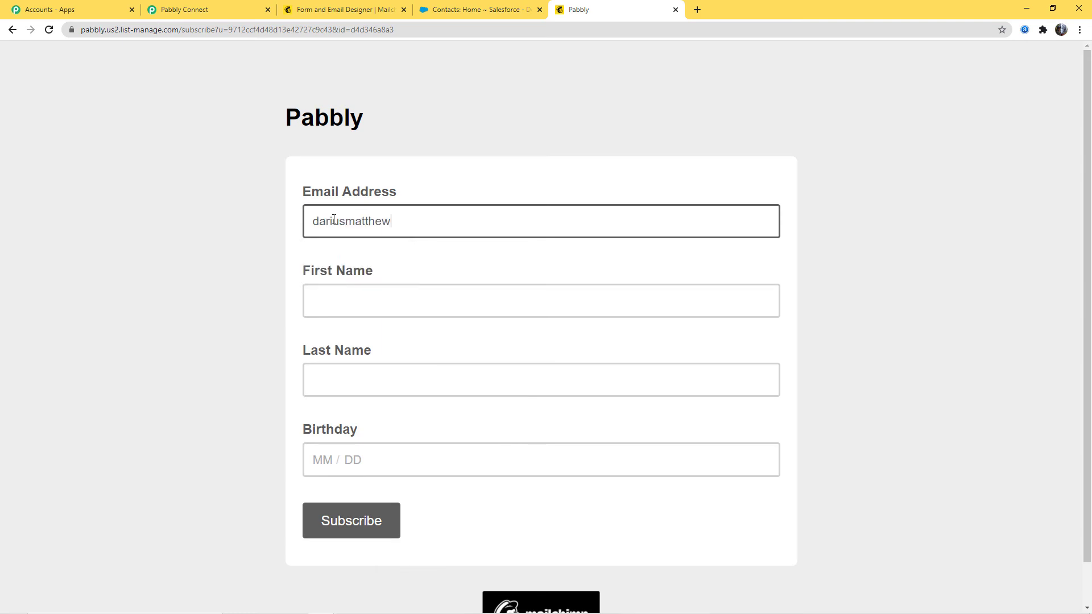
{"action": "left_click", "coordinate": [349, 308]}
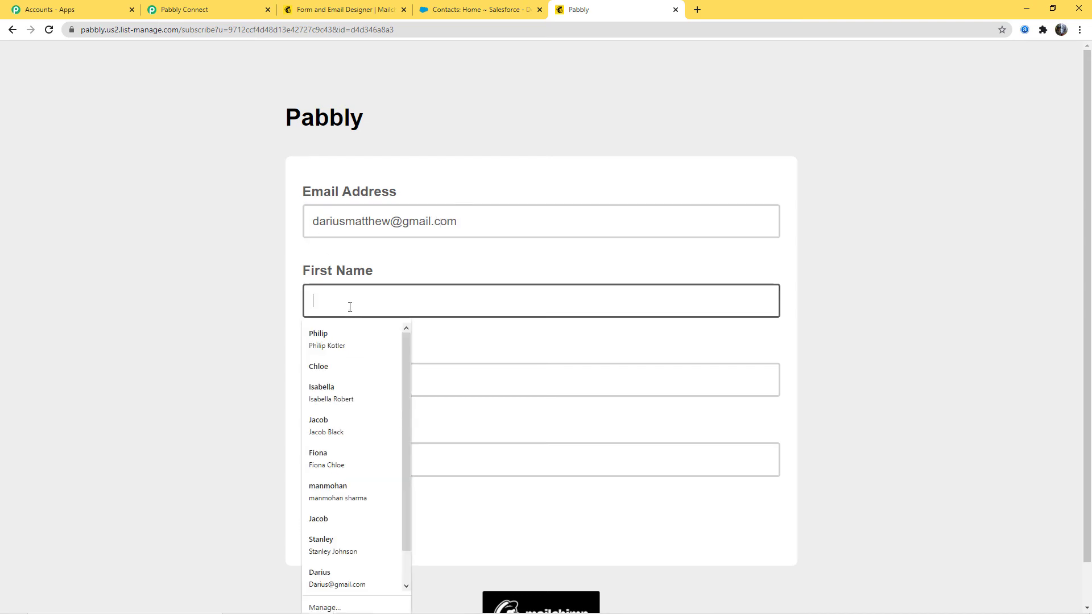
{"action": "type", "text": "Darius"}
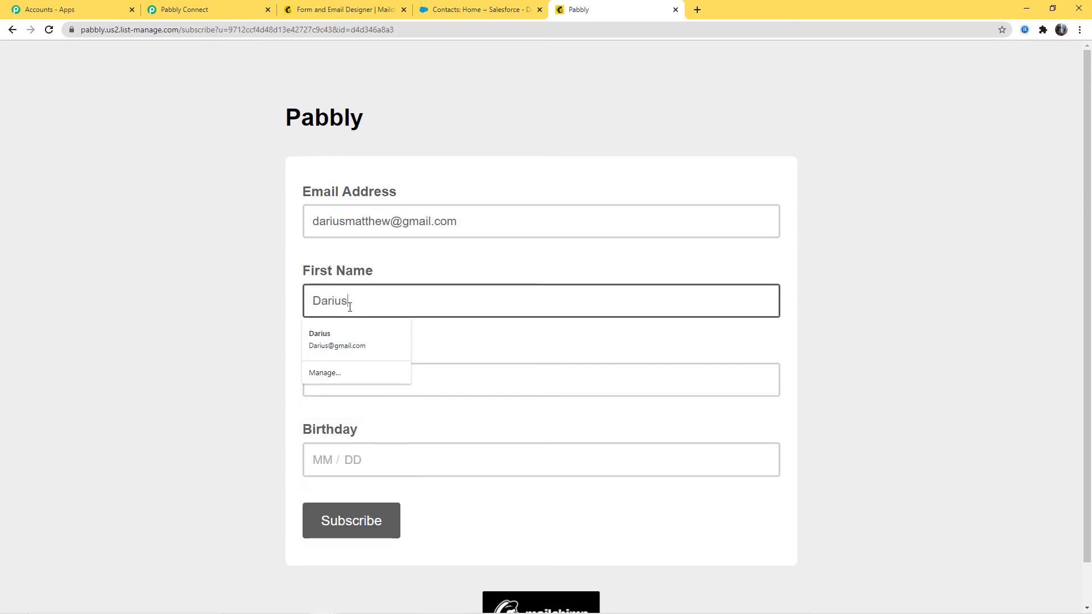
{"action": "left_click", "coordinate": [414, 390]}
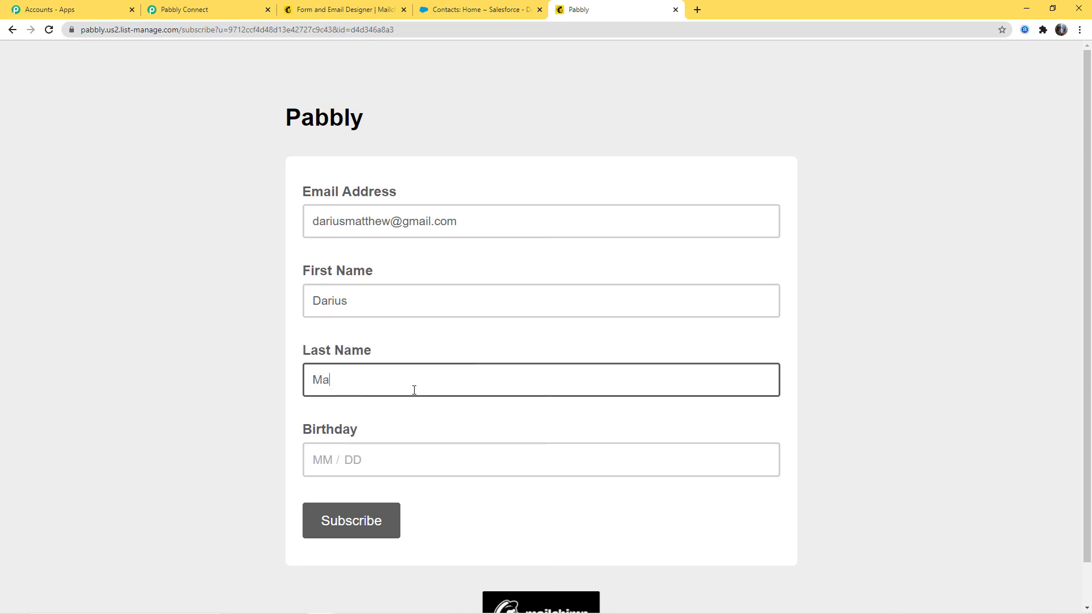
{"action": "left_click", "coordinate": [316, 465]}
{"action": "type", "text": "05"}
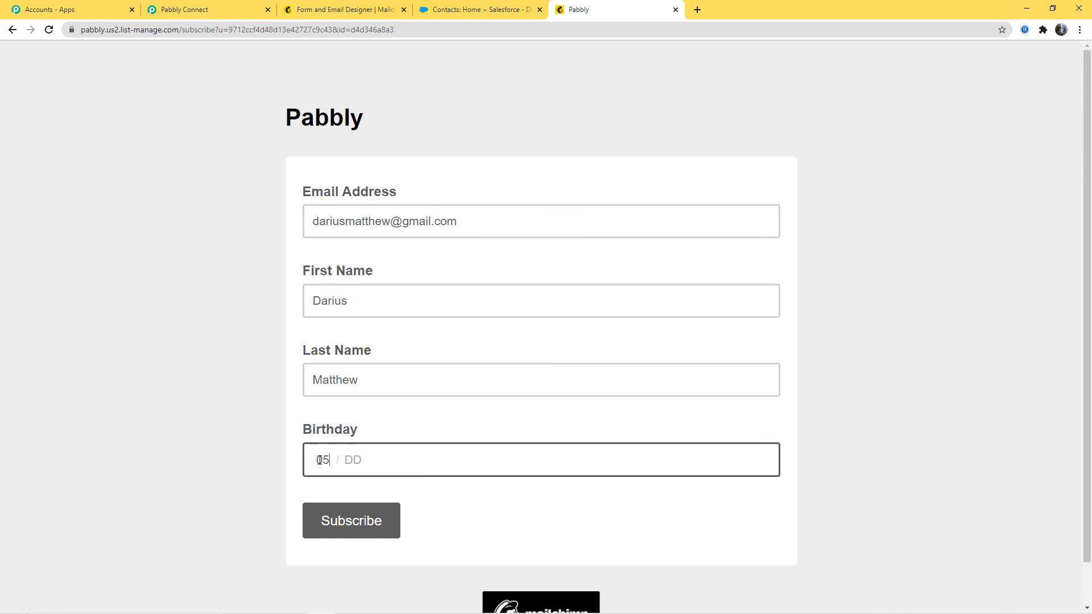
{"action": "left_click", "coordinate": [363, 459]}
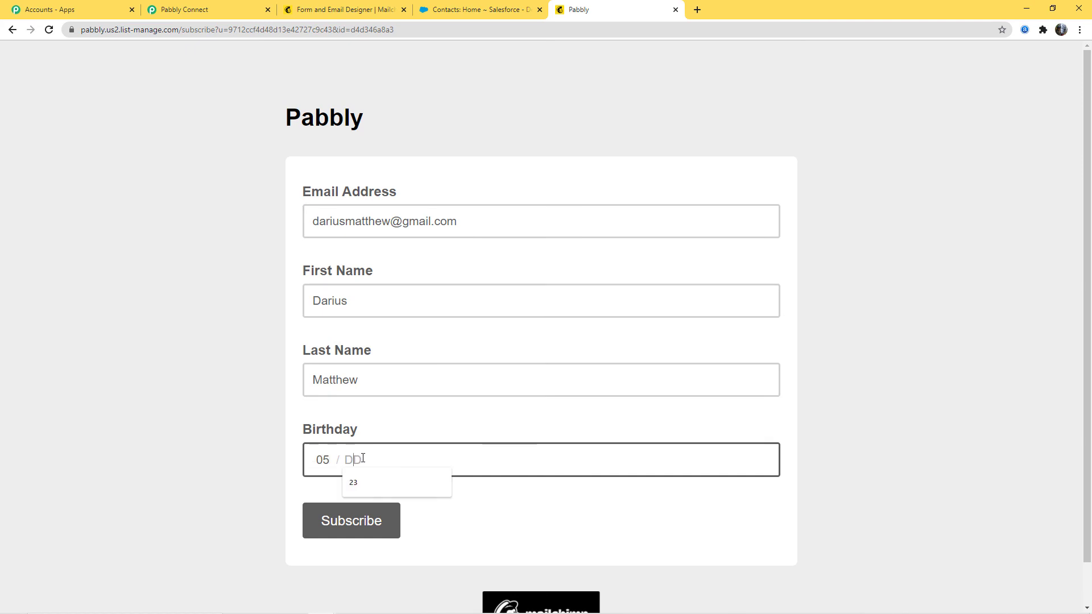
{"action": "type", "text": "12"}
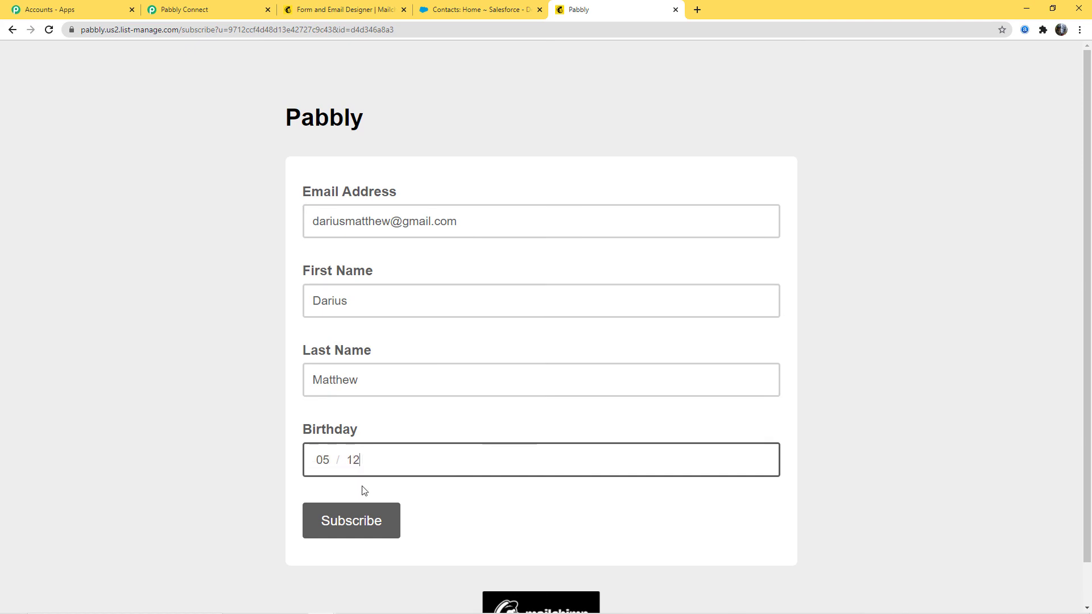
- Submit the signup form, complete the "I'm not a robot" check and confirm the subscription
{"action": "left_click", "coordinate": [361, 525]}
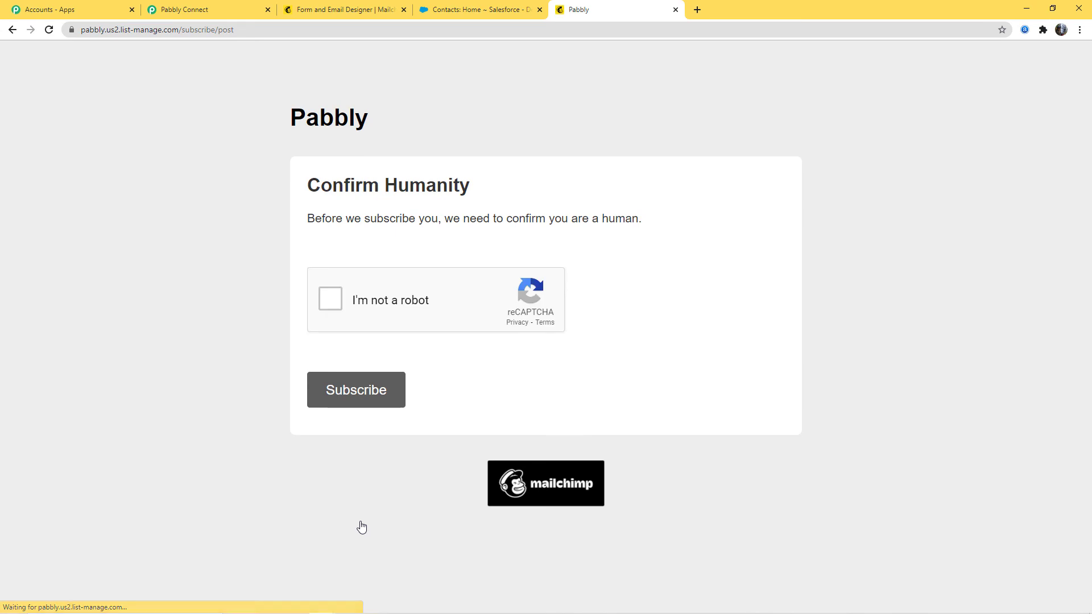
{"action": "left_click", "coordinate": [332, 303]}
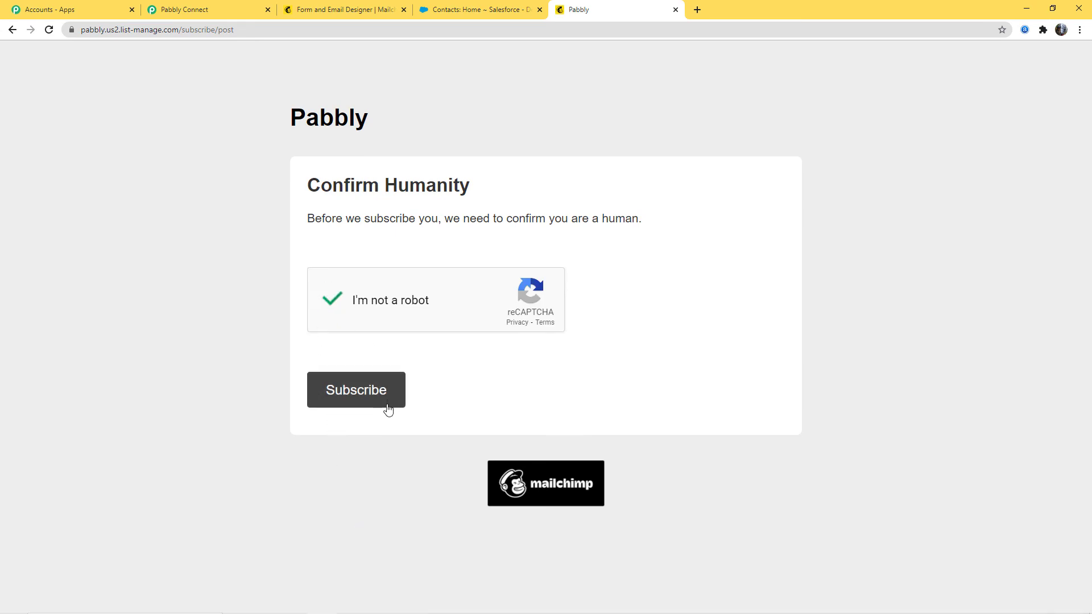
{"action": "left_click", "coordinate": [364, 396]}
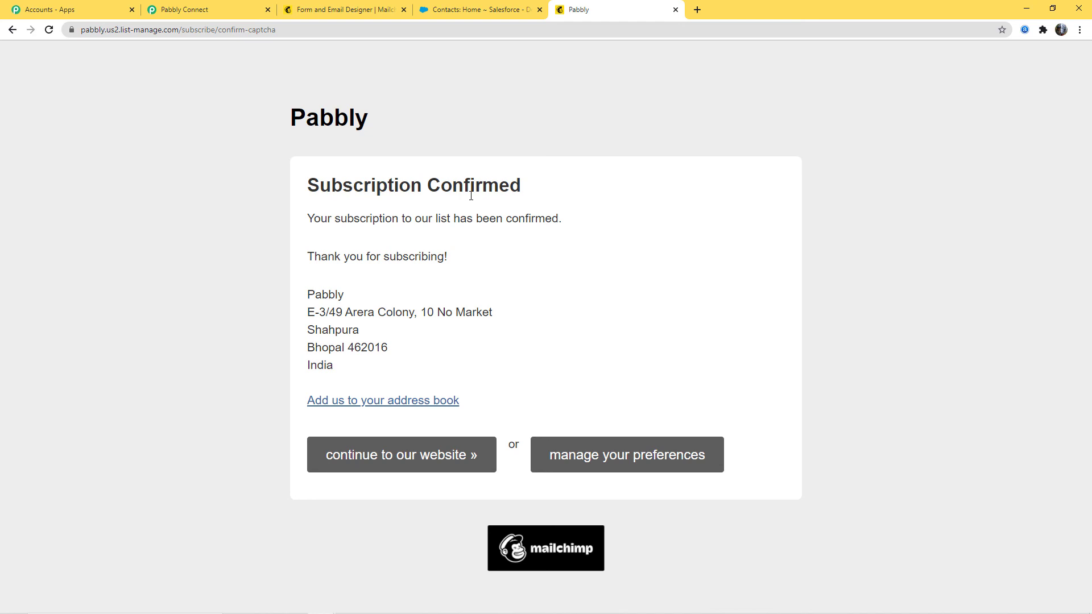
- Switch to Salesforce, refresh the Contacts page and open the new subscriber's record to check its email, Lead Source and Description
{"action": "left_click", "coordinate": [488, 9]}
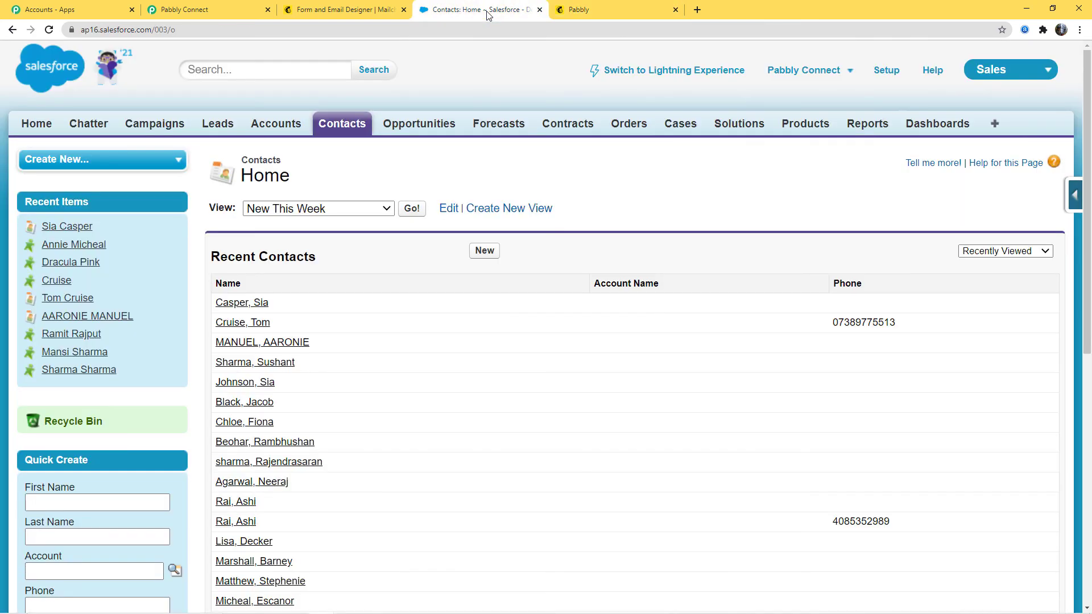
{"action": "left_click", "coordinate": [49, 29]}
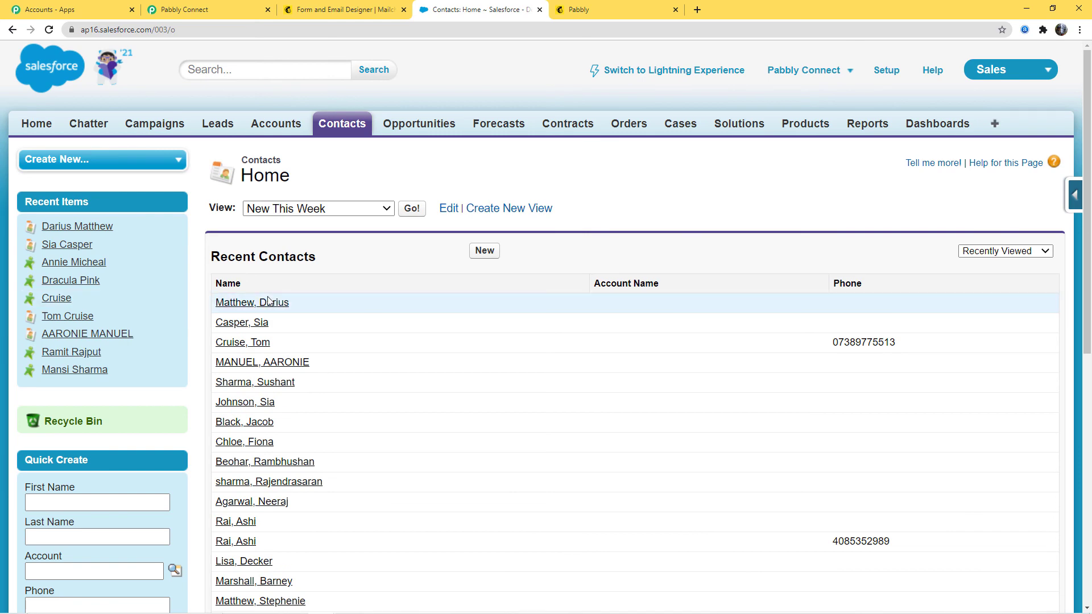
{"action": "left_click", "coordinate": [228, 306]}
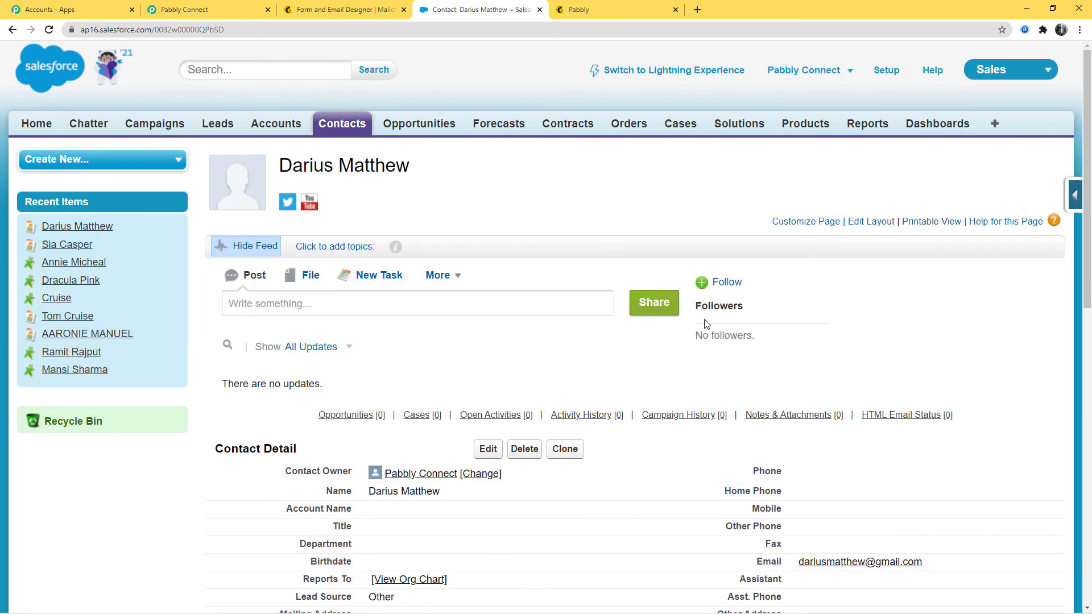
{"action": "scroll", "coordinate": [705, 323], "scroll_direction": "down", "scroll_amount": 5}
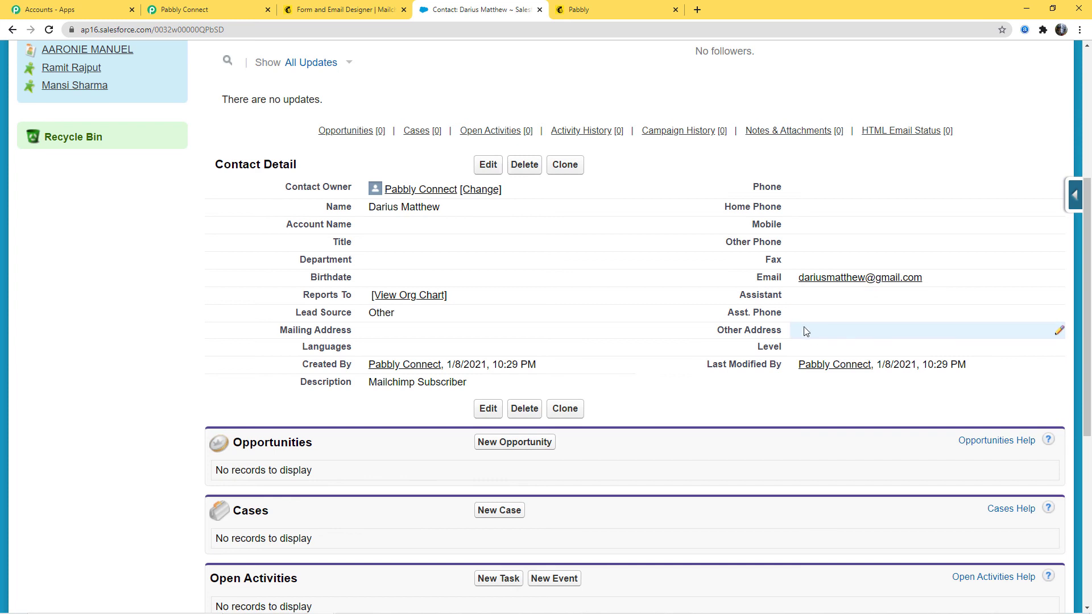
{"action": "scroll", "coordinate": [806, 331], "scroll_direction": "up", "scroll_amount": 3}
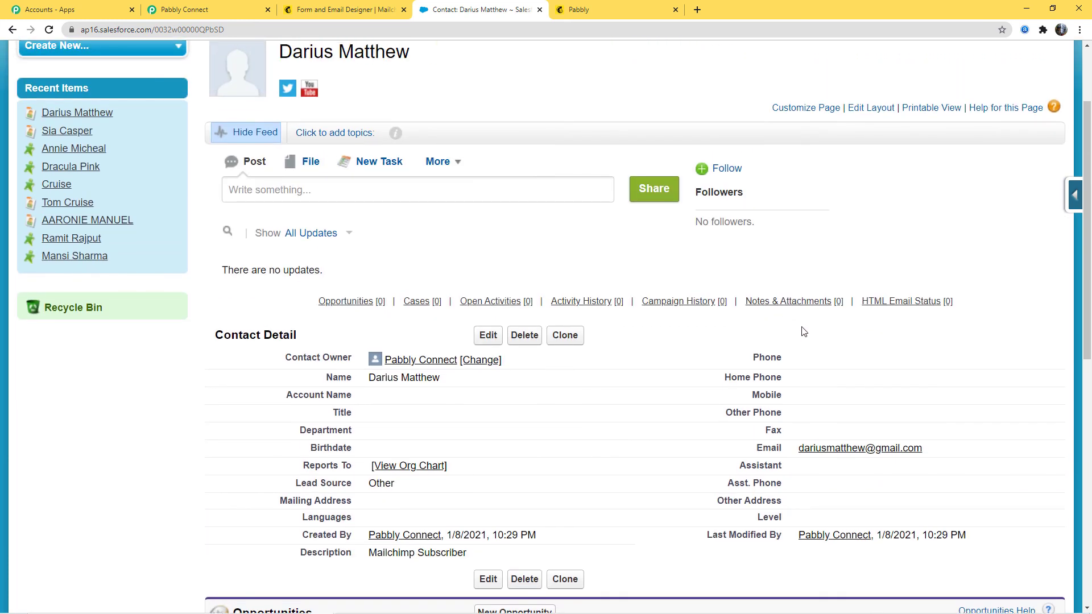
- Switch to Pabbly Connect, save the Salesforce Create Contact action and collapse the workflow's trigger and action steps
{"action": "left_click", "coordinate": [188, 10]}
{"action": "scroll", "coordinate": [984, 316], "scroll_direction": "up", "scroll_amount": 1}
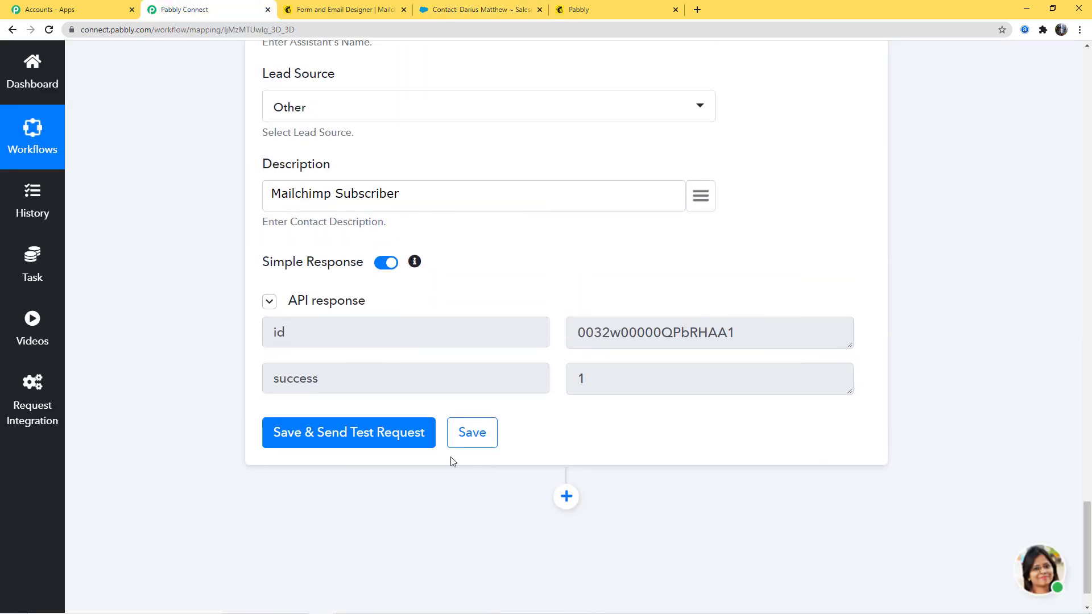
{"action": "left_click", "coordinate": [472, 432]}
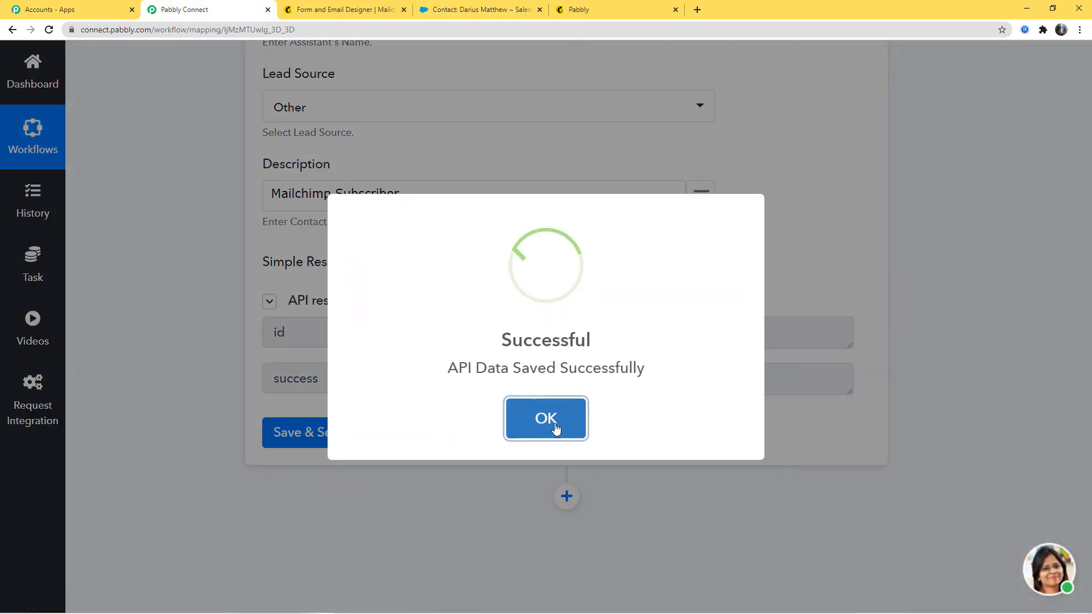
{"action": "left_click", "coordinate": [555, 426]}
{"action": "scroll", "coordinate": [859, 370], "scroll_direction": "up", "scroll_amount": 9}
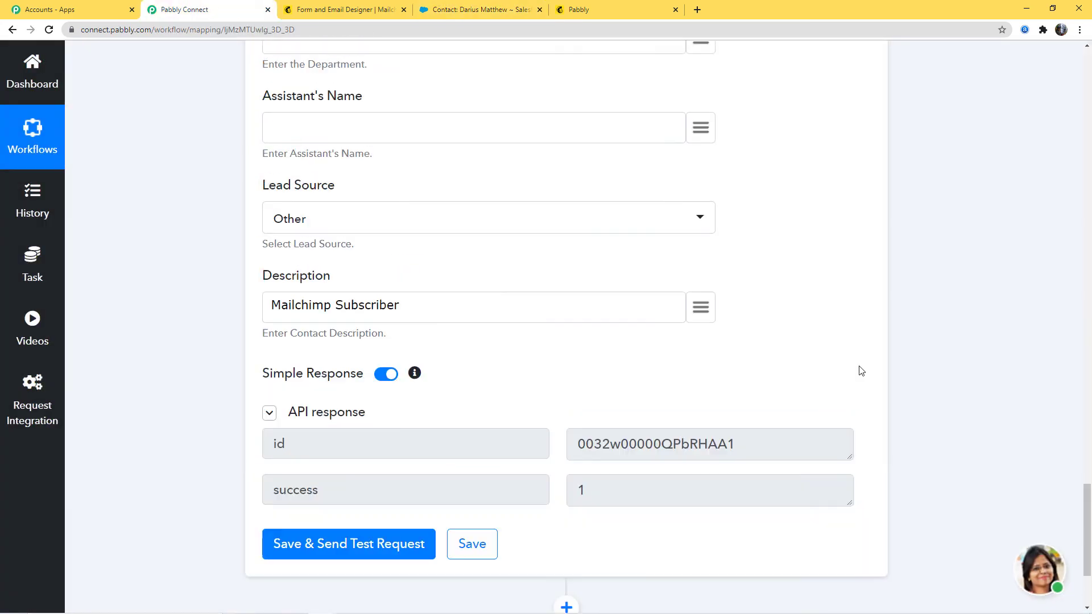
{"action": "scroll", "coordinate": [858, 370], "scroll_direction": "up", "scroll_amount": 20}
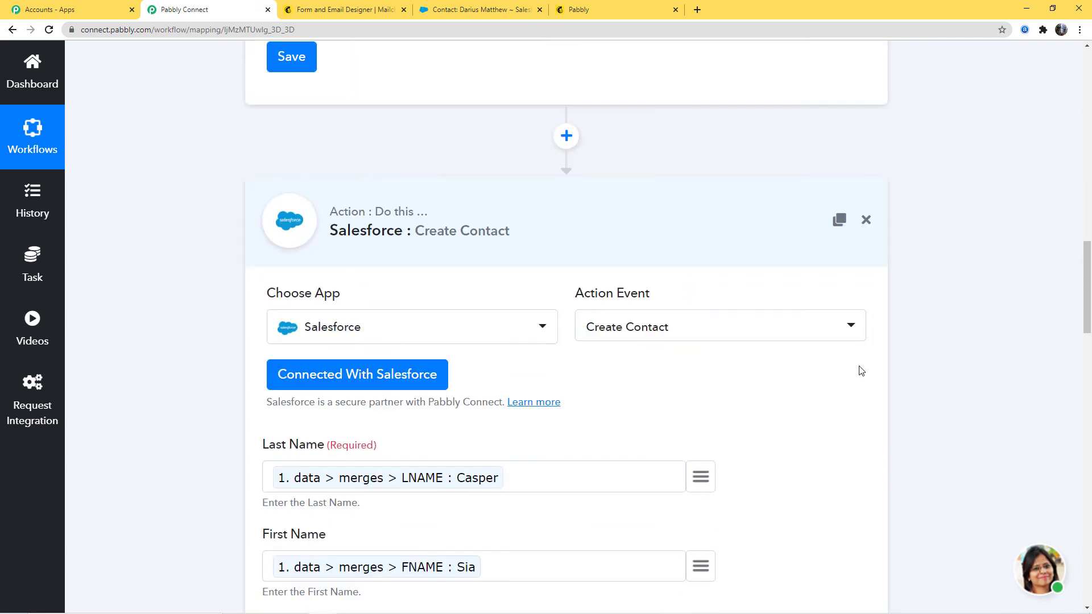
{"action": "scroll", "coordinate": [1034, 332], "scroll_direction": "up", "scroll_amount": 18}
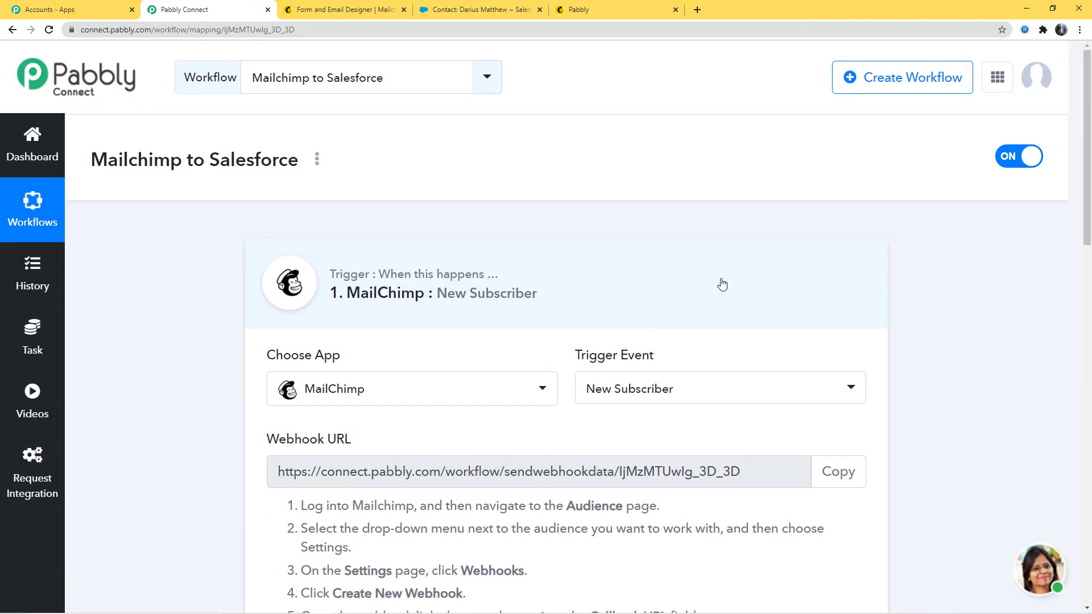
{"action": "left_click", "coordinate": [722, 284]}
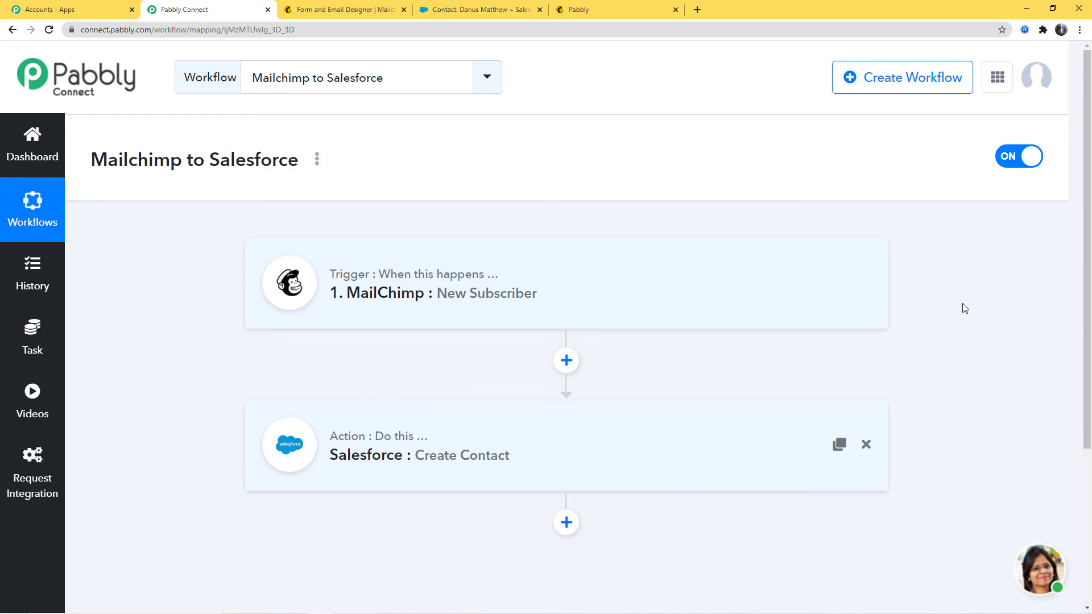